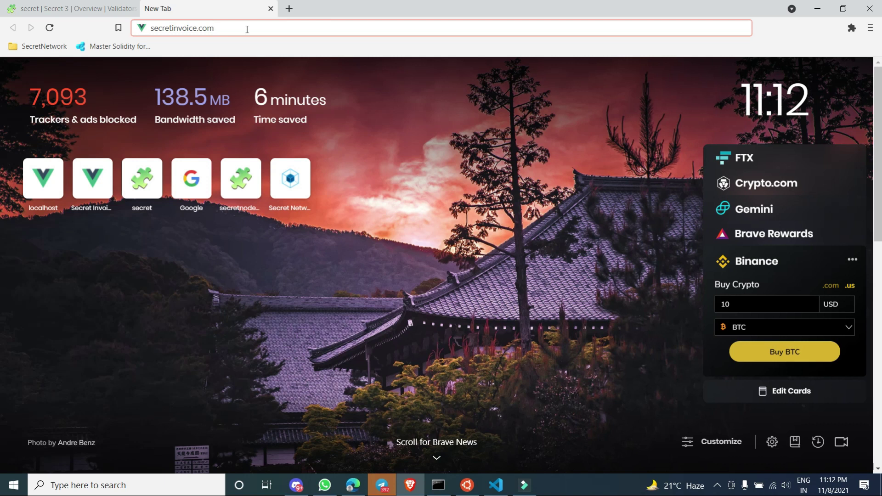
Step: Open secretinvoice.com and approve its request to connect to the Keplr account on holodeck-2
{"action": "key", "text": "Return"}
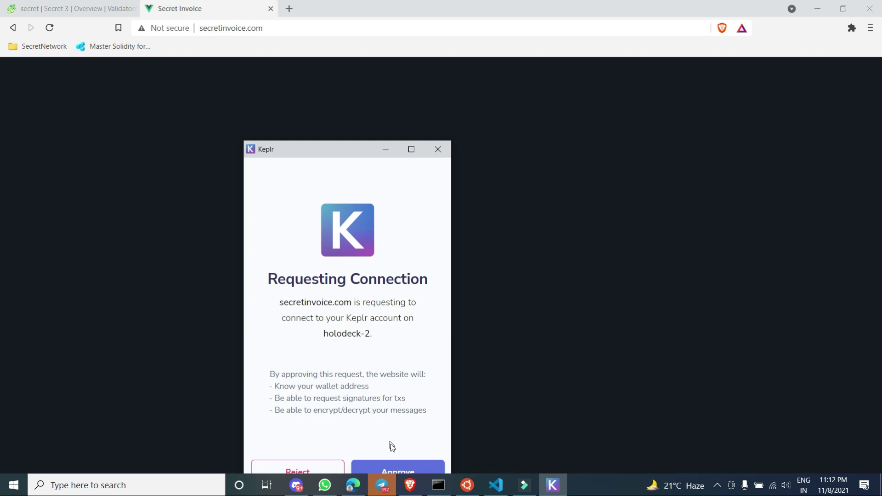
{"action": "left_click", "coordinate": [404, 469]}
{"action": "left_click", "coordinate": [405, 468]}
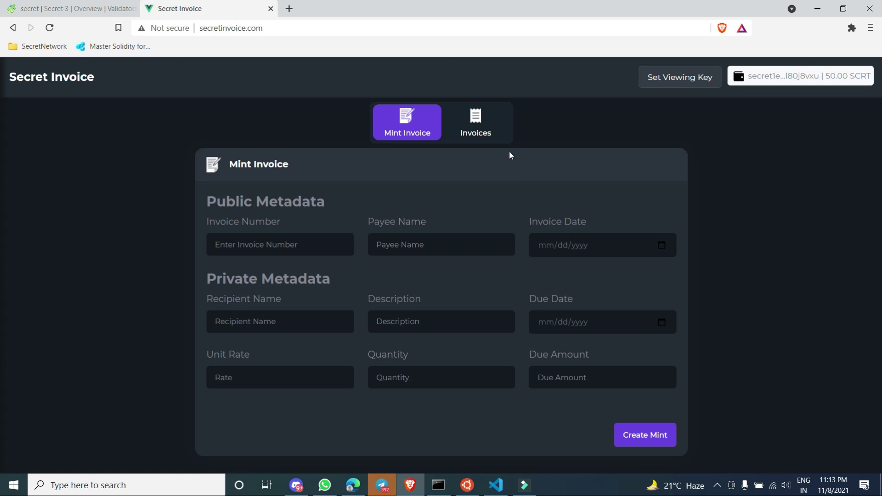
Step: Look through the All, Share and Received invoice lists
{"action": "left_click", "coordinate": [500, 138]}
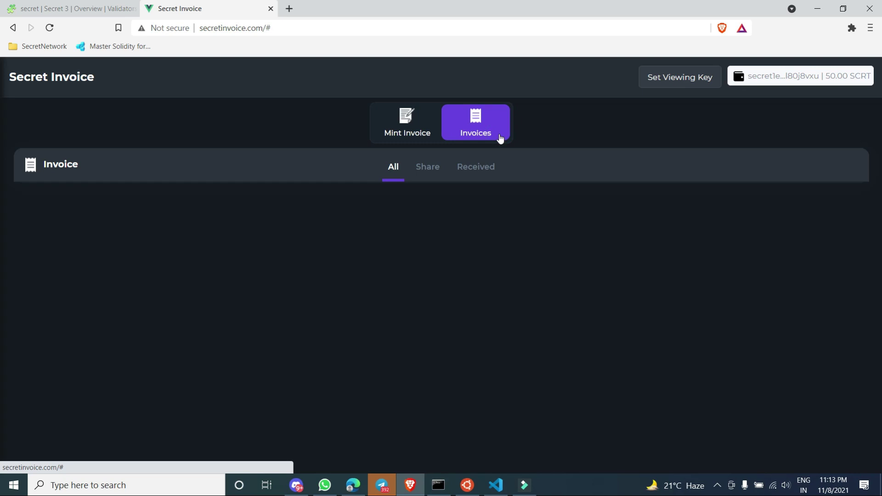
{"action": "left_click", "coordinate": [432, 177]}
{"action": "left_click", "coordinate": [484, 180]}
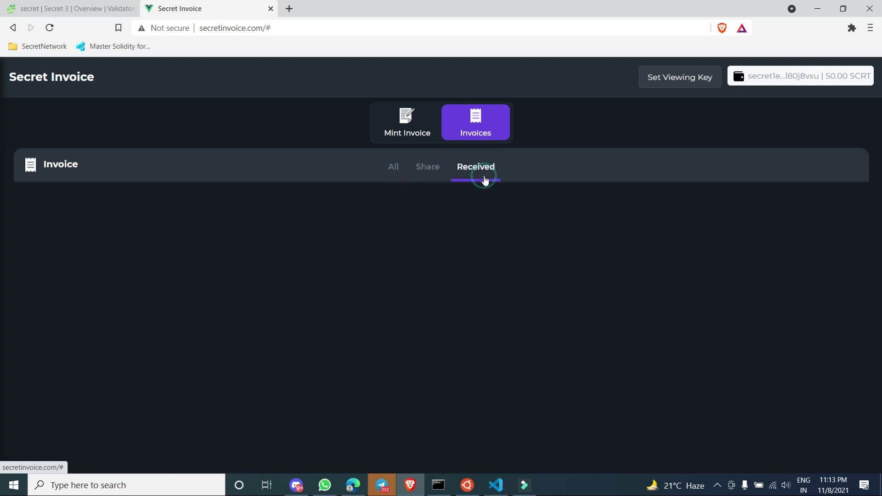
{"action": "left_click", "coordinate": [394, 174]}
{"action": "left_click", "coordinate": [421, 177]}
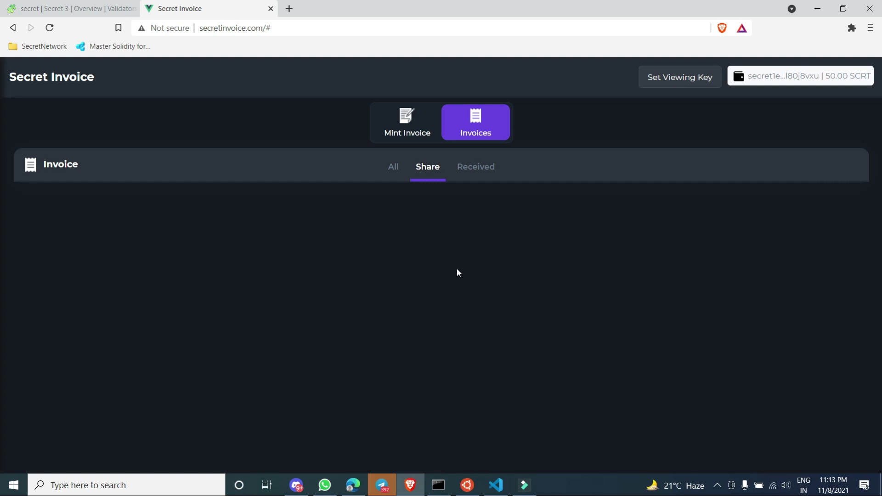
{"action": "left_click", "coordinate": [475, 177]}
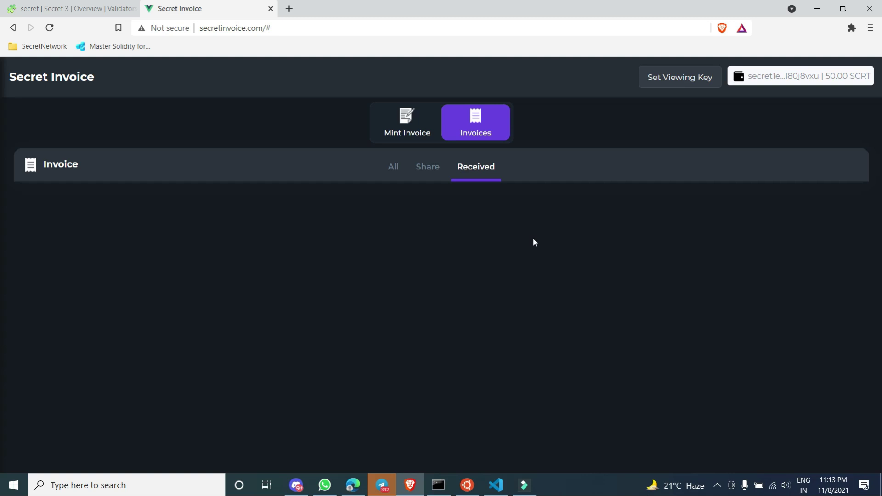
Step: Fill in a new mint invoice's public metadata with invoice number 0001, payee "Payee name" and invoice date 11/08/2021
{"action": "left_click", "coordinate": [415, 124]}
{"action": "left_click", "coordinate": [264, 244]}
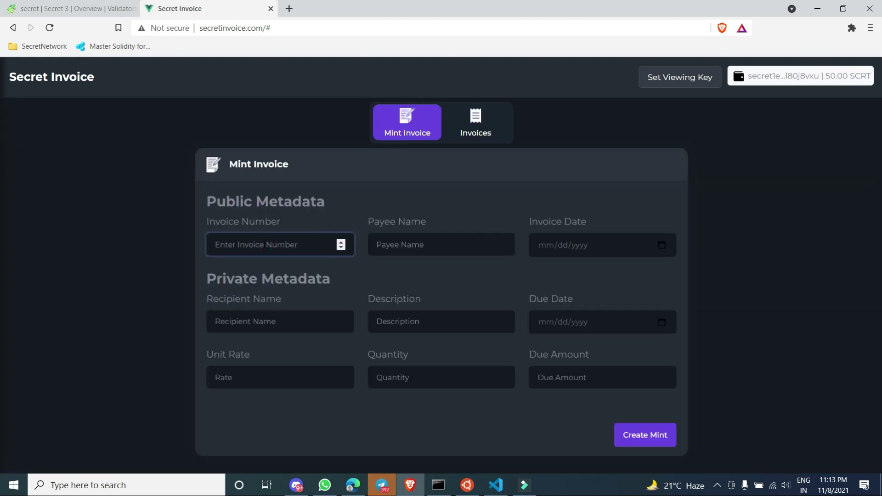
{"action": "type", "text": "0001"}
{"action": "key", "text": "Tab"}
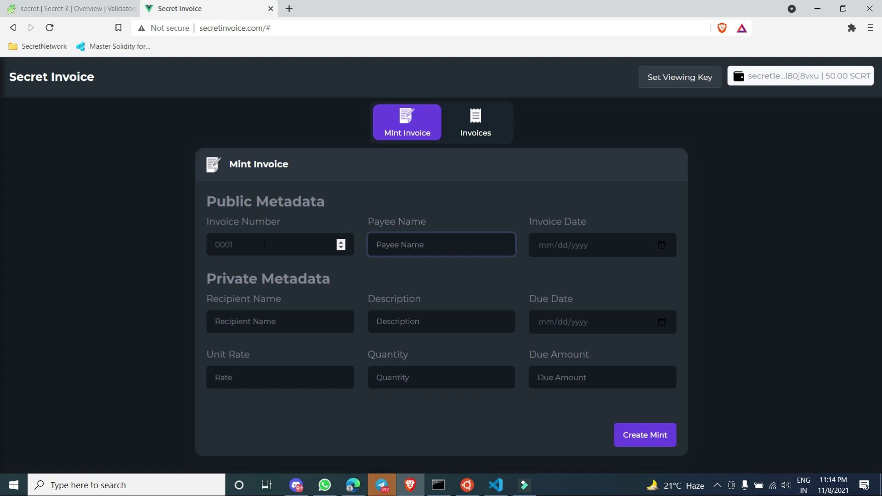
{"action": "type", "text": "Pa"}
{"action": "key", "text": "Down"}
{"action": "key", "text": "Return"}
{"action": "left_click", "coordinate": [661, 246]}
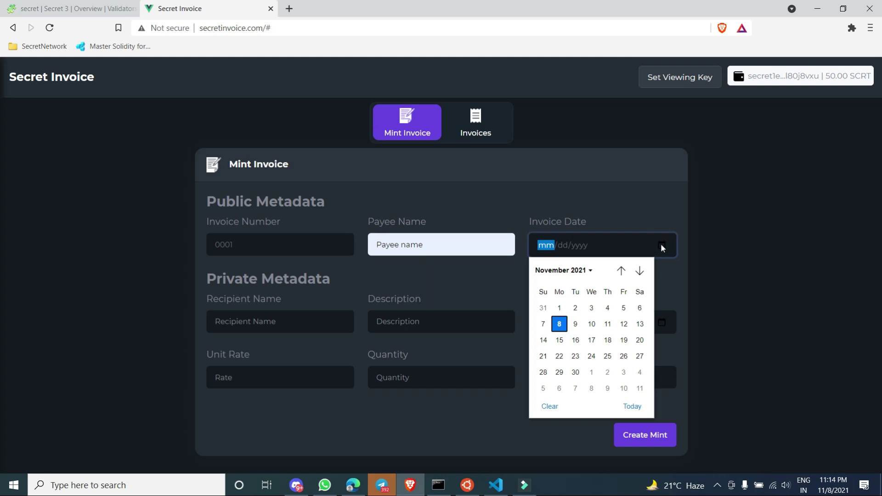
{"action": "left_click", "coordinate": [559, 323]}
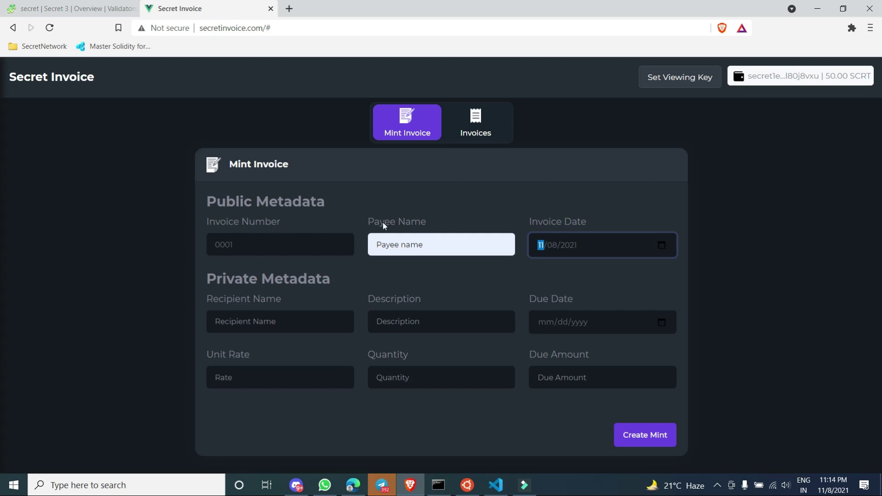
Step: Set the private metadata's recipient to TestRecepient, description to "Description goes here" and due date to 11/10/2021
{"action": "left_click", "coordinate": [288, 322]}
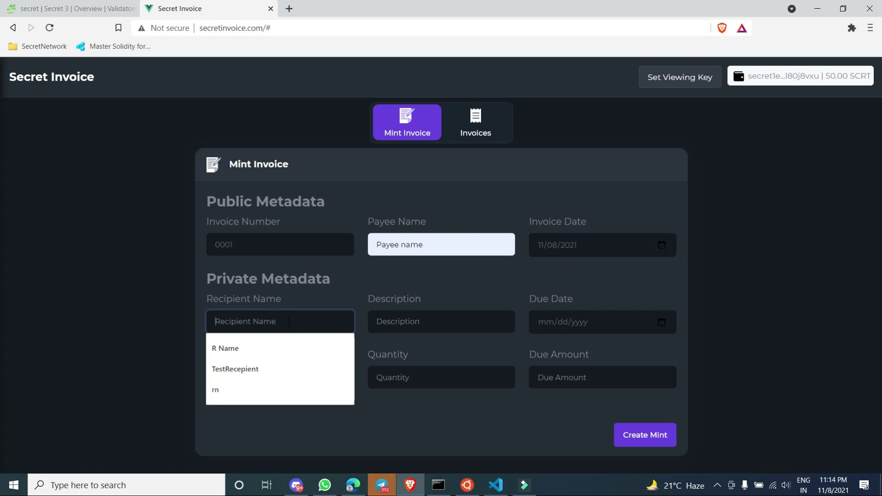
{"action": "left_click", "coordinate": [273, 369]}
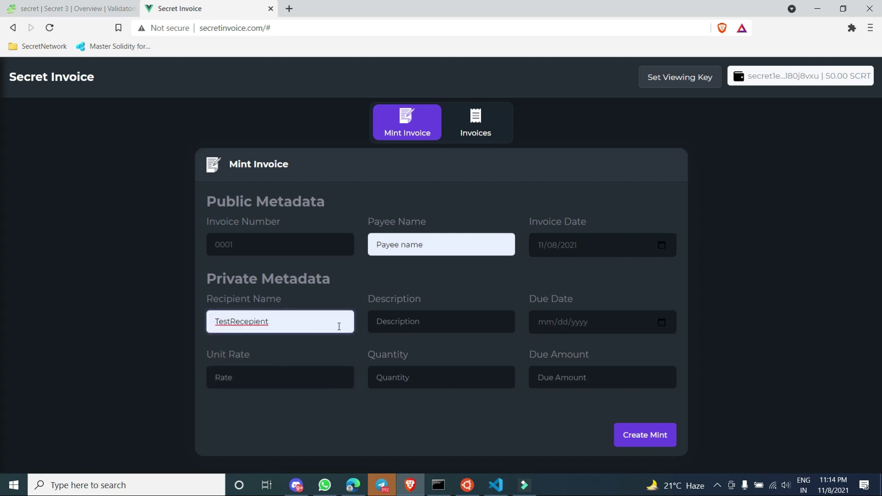
{"action": "left_click", "coordinate": [418, 321]}
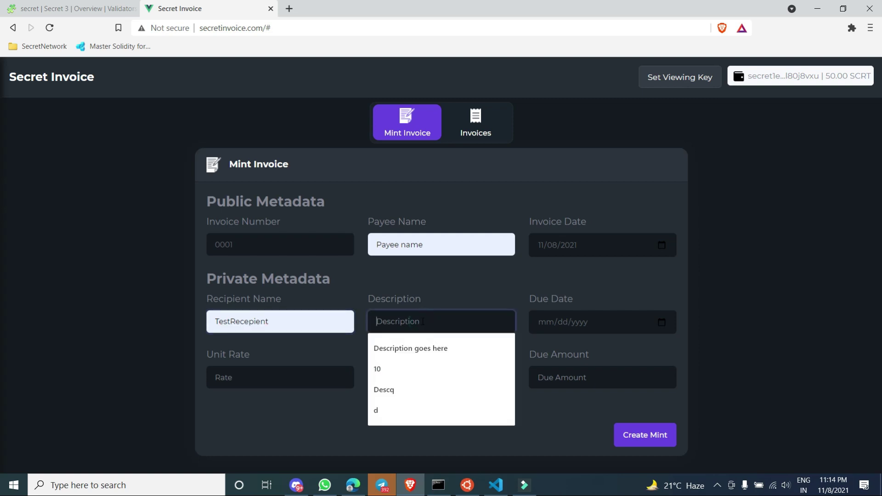
{"action": "left_click", "coordinate": [441, 347]}
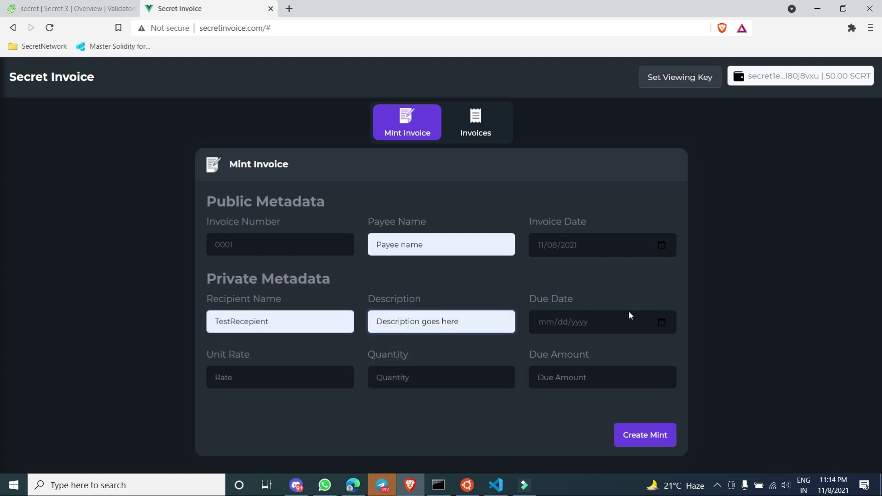
{"action": "left_click", "coordinate": [662, 323]}
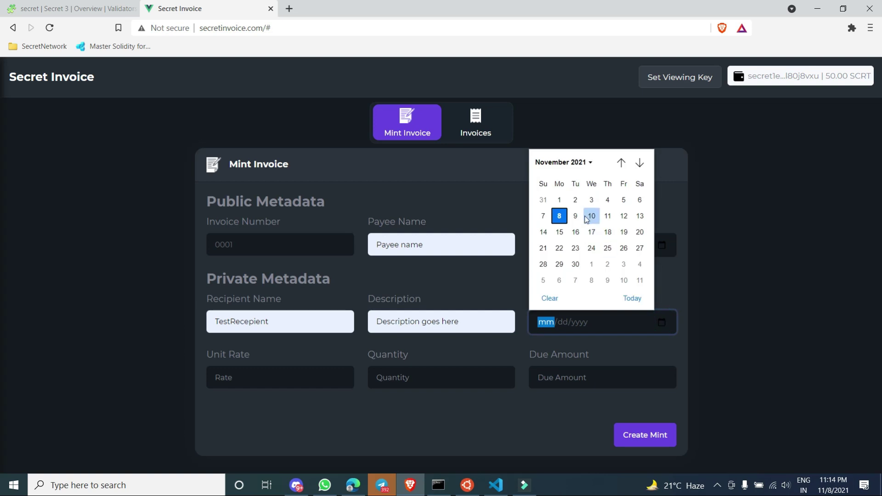
{"action": "left_click", "coordinate": [592, 216]}
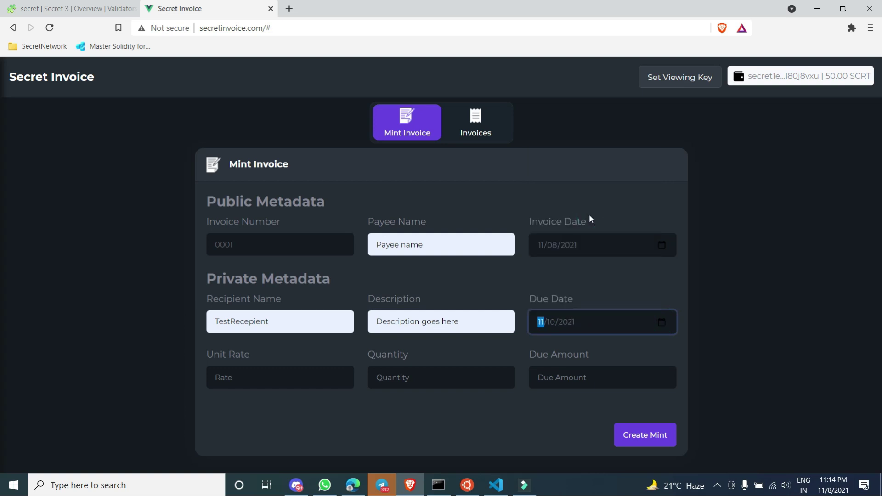
Step: Set the invoice's unit rate to 10, quantity to 1 and due amount to 10
{"action": "left_click", "coordinate": [252, 380]}
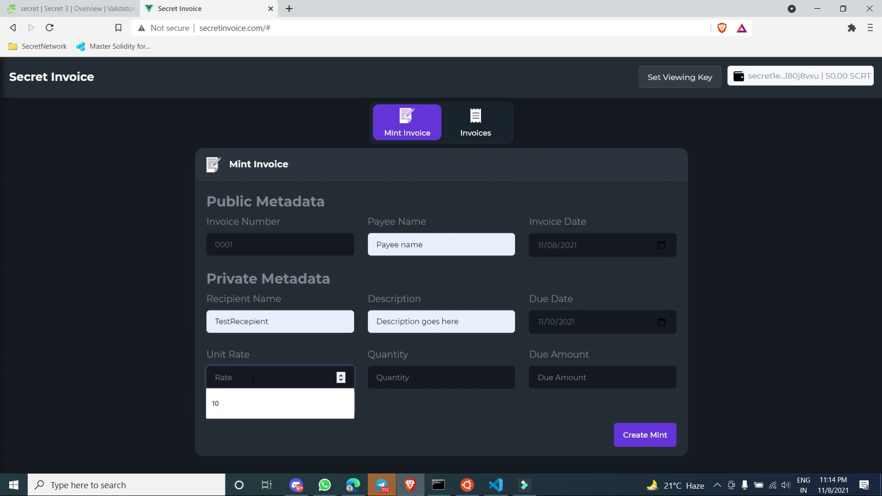
{"action": "left_click", "coordinate": [247, 403]}
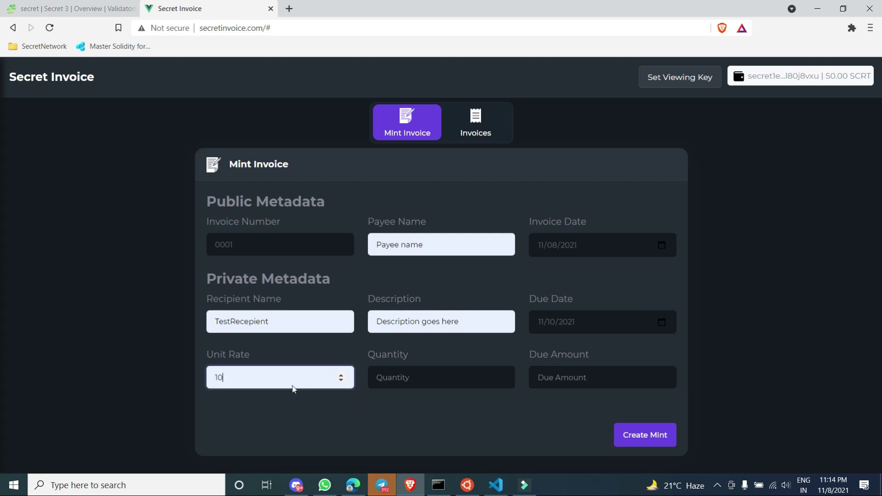
{"action": "left_click", "coordinate": [408, 380]}
{"action": "type", "text": "1"}
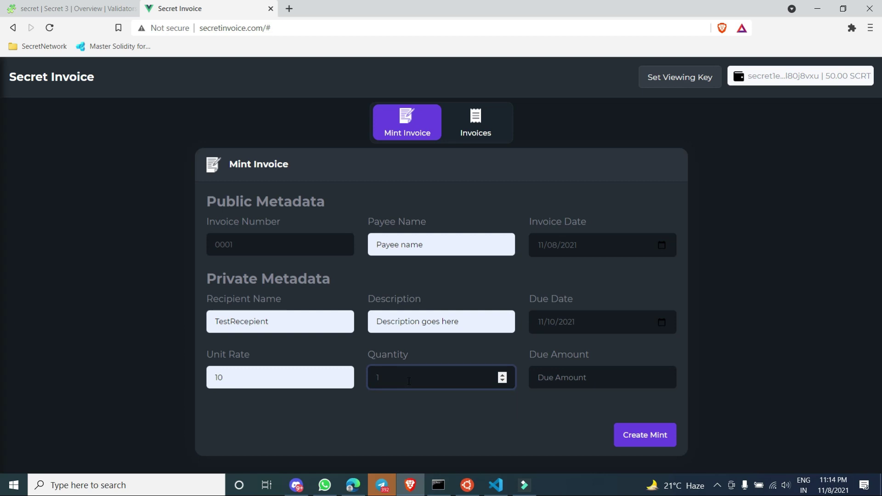
{"action": "left_click", "coordinate": [560, 381]}
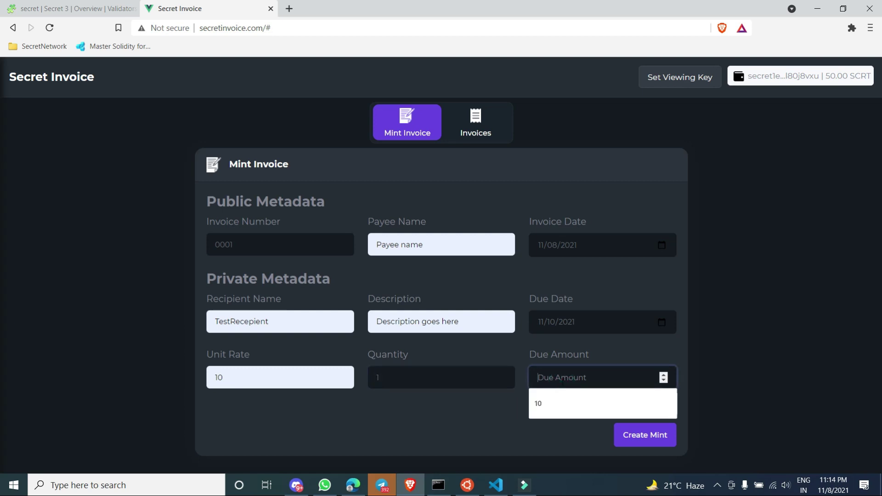
{"action": "left_click", "coordinate": [561, 403]}
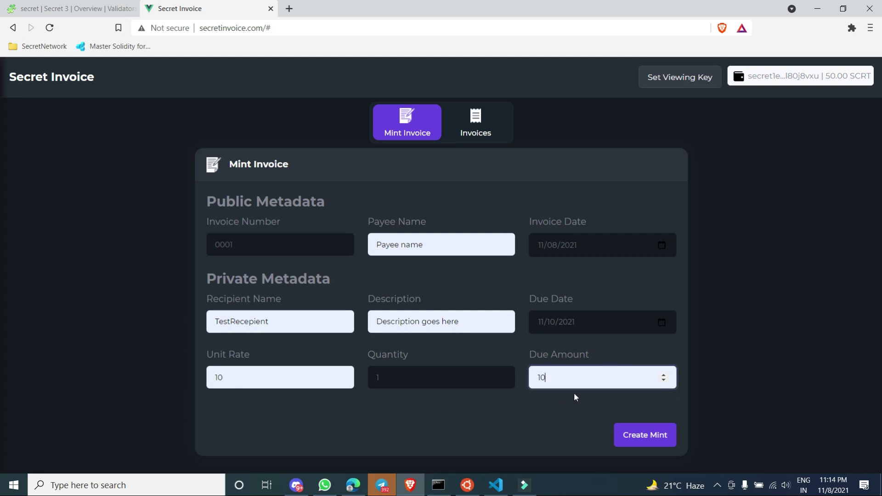
Step: Mint the invoice and approve its contract transaction in Keplr with the average fee
{"action": "left_click", "coordinate": [655, 440]}
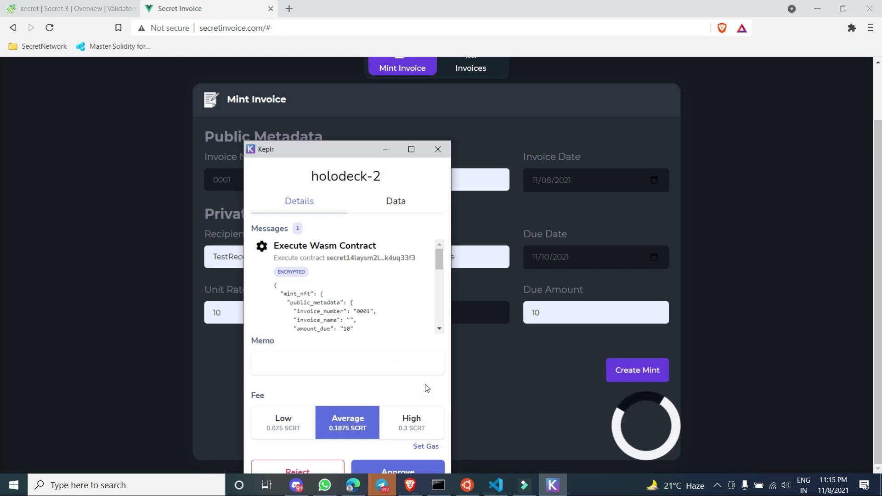
{"action": "left_click", "coordinate": [398, 471]}
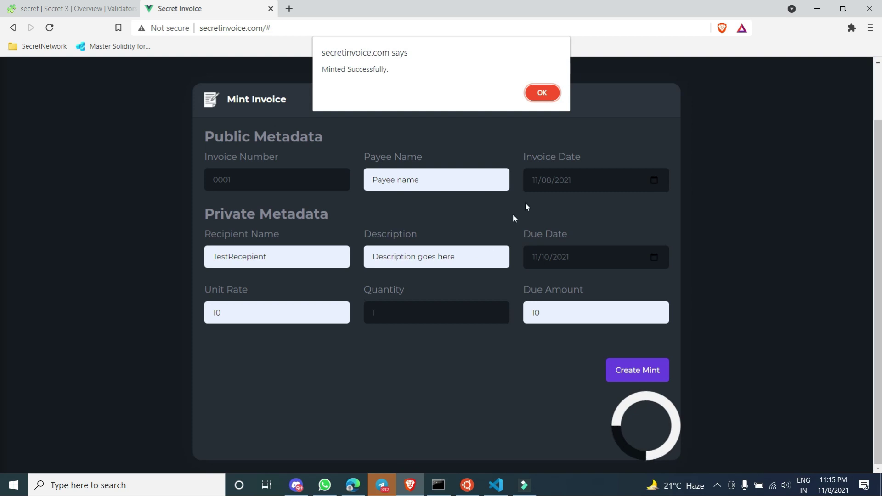
{"action": "left_click", "coordinate": [544, 94]}
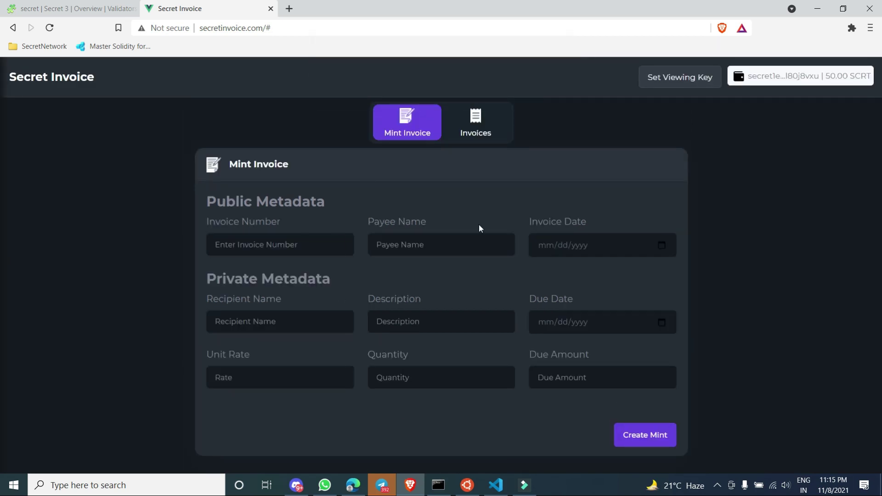
Step: From the shared invoices list, set a viewing key and approve its transaction in Keplr with the average fee
{"action": "left_click", "coordinate": [497, 134]}
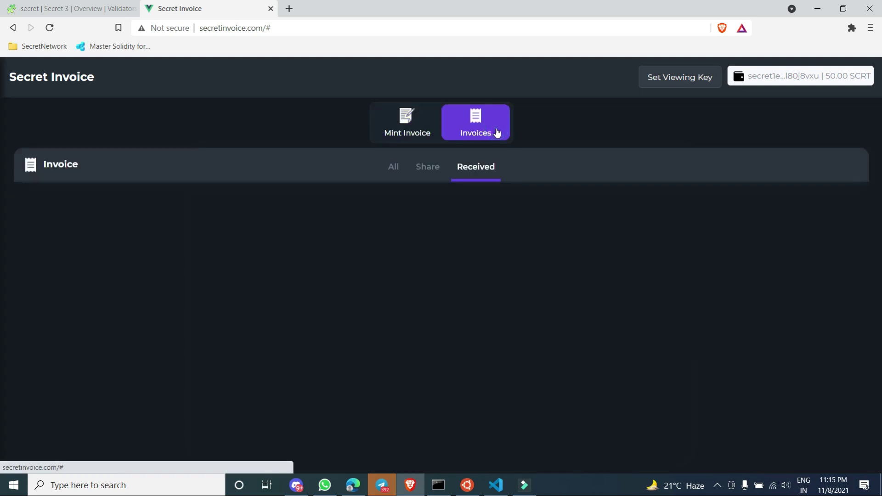
{"action": "left_click", "coordinate": [422, 173]}
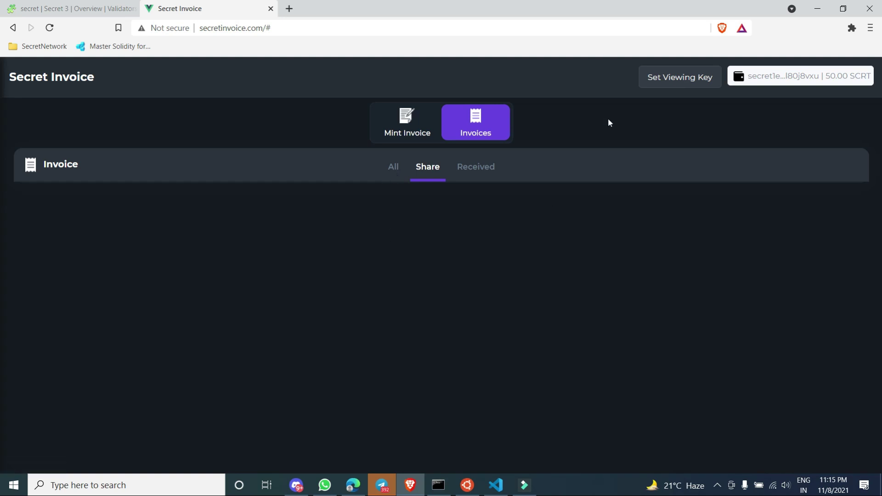
{"action": "left_click", "coordinate": [678, 82]}
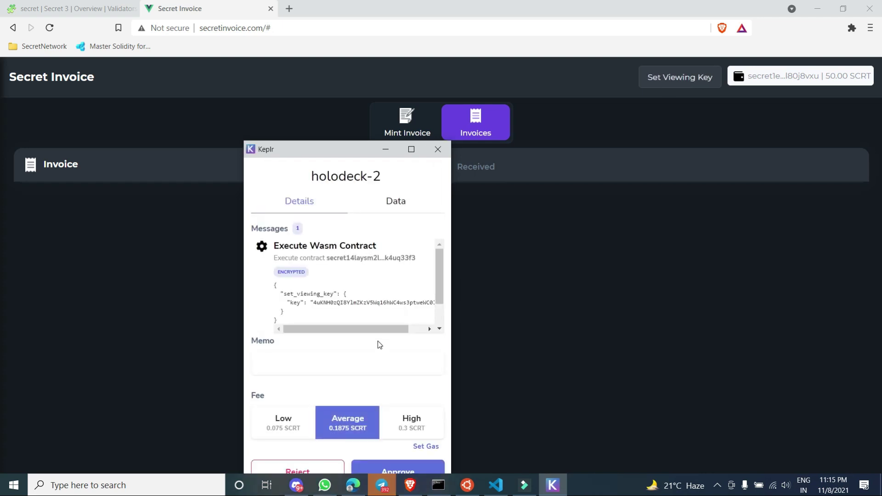
{"action": "left_click", "coordinate": [406, 470]}
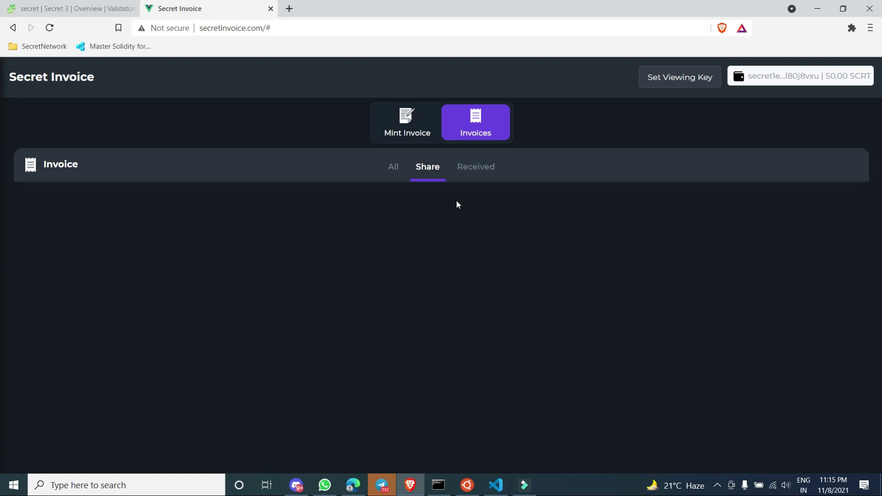
Step: Reload the Secret Invoice page and display all invoices with the minted invoice's details
{"action": "left_click", "coordinate": [400, 30]}
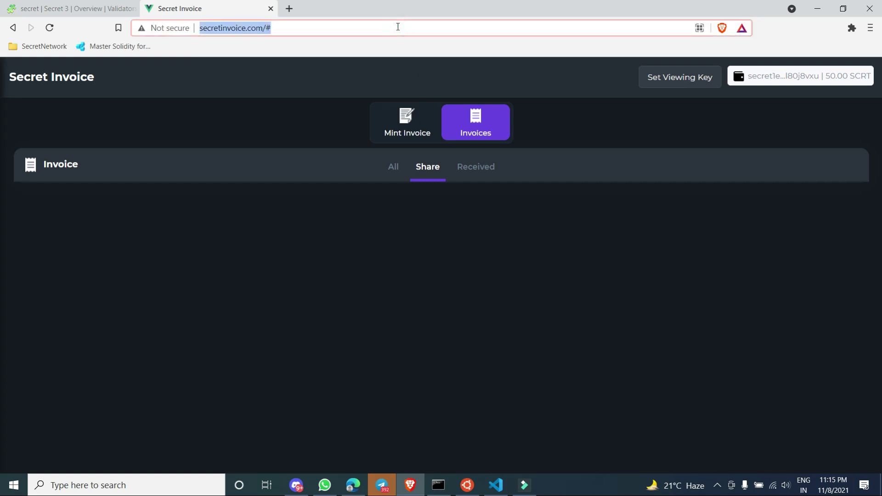
{"action": "key", "text": "Return"}
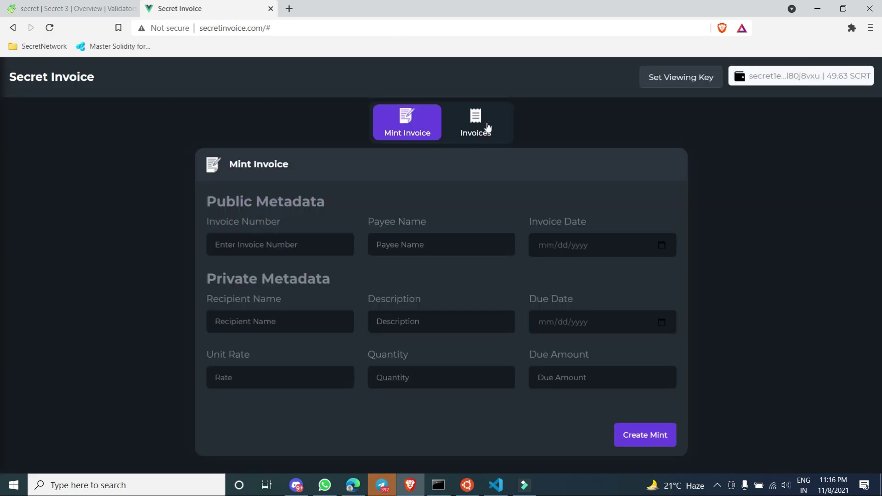
{"action": "left_click", "coordinate": [486, 126]}
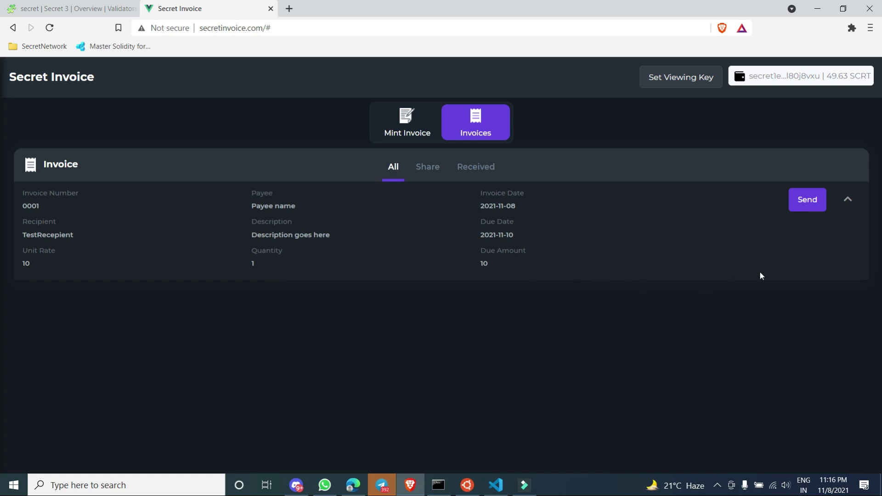
Step: Copy the Test-2 wallet address from the untitled file in Visual Studio Code and return to the browser
{"action": "left_click", "coordinate": [496, 485]}
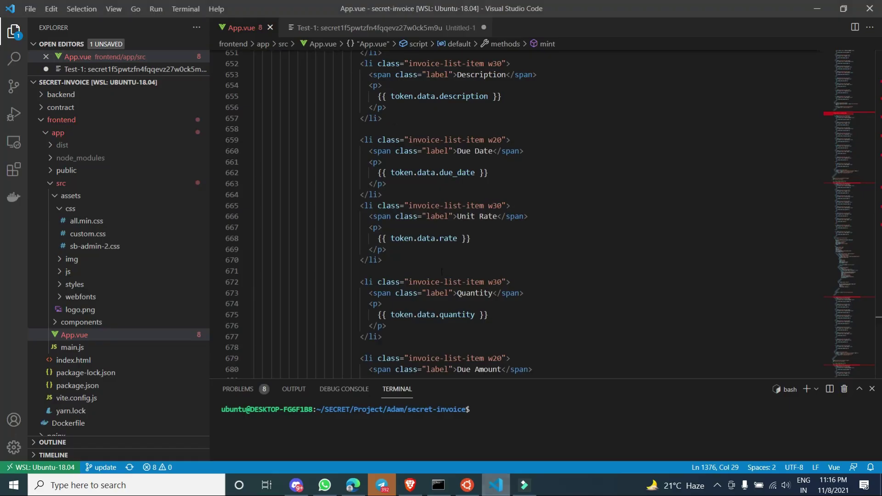
{"action": "left_click", "coordinate": [372, 30]}
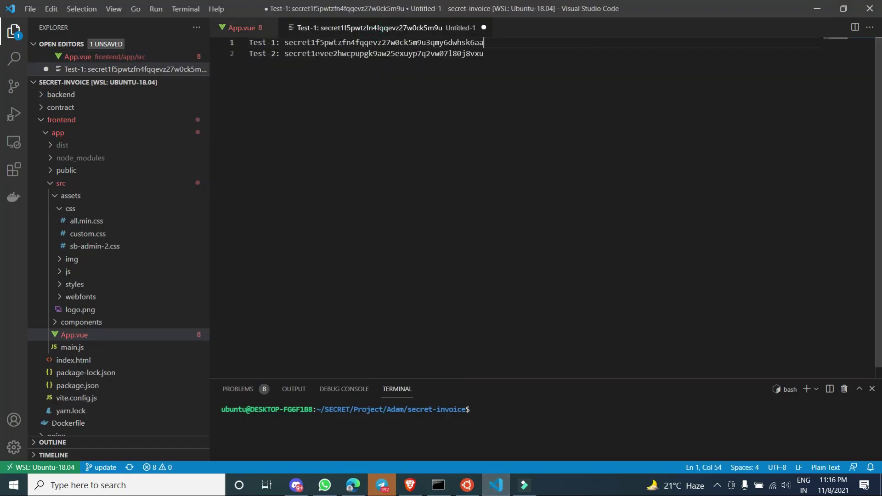
{"action": "double_click", "coordinate": [317, 54]}
{"action": "key", "text": "ctrl+c"}
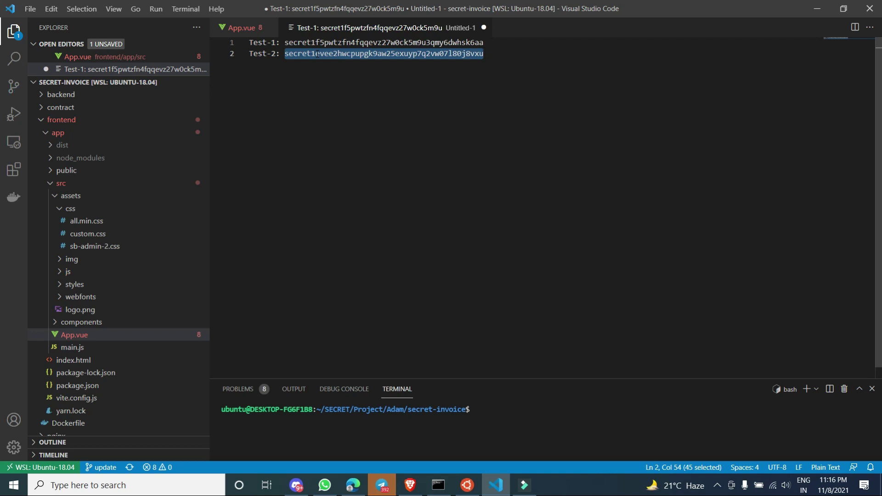
{"action": "key", "text": "alt+Tab"}
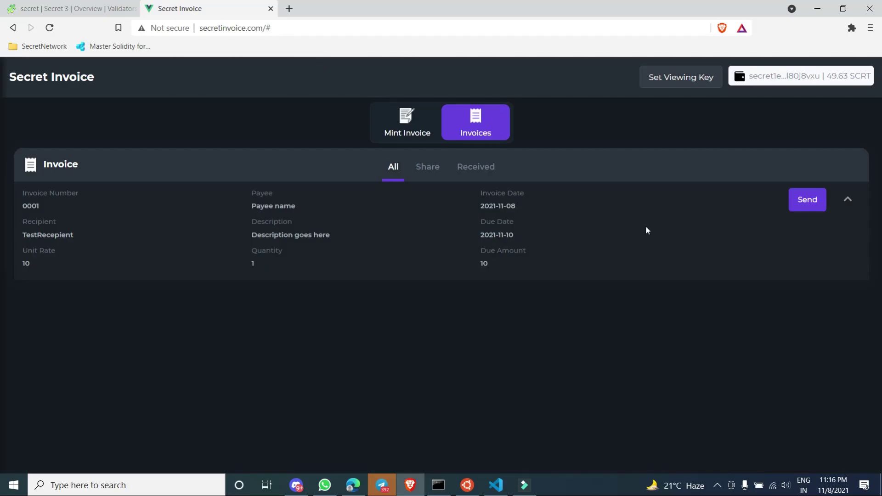
Step: Start sending invoice 0001 and approve the whitelisted-approval contract transaction in Keplr with the average fee
{"action": "left_click", "coordinate": [814, 203]}
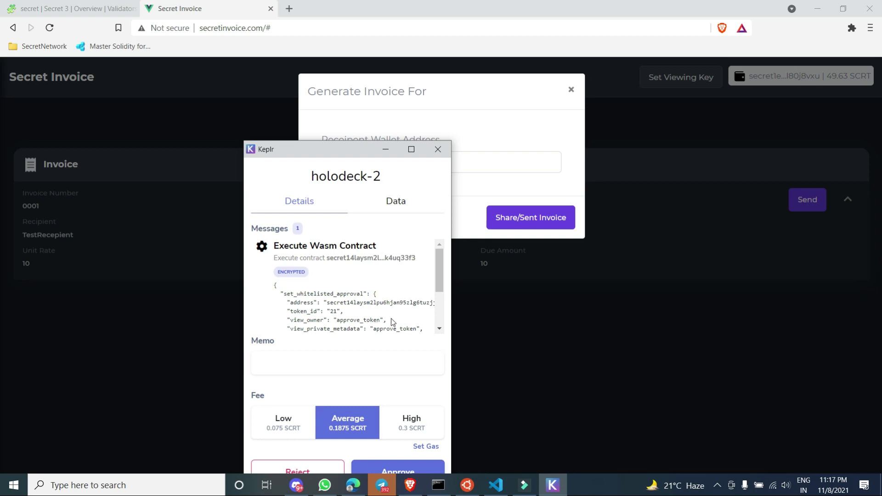
{"action": "scroll", "coordinate": [391, 320], "scroll_direction": "down", "scroll_amount": 5}
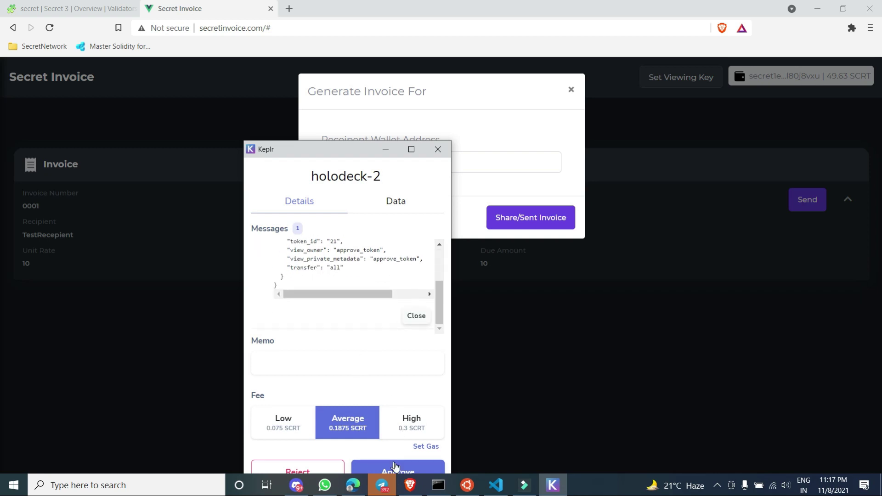
{"action": "left_click", "coordinate": [400, 471]}
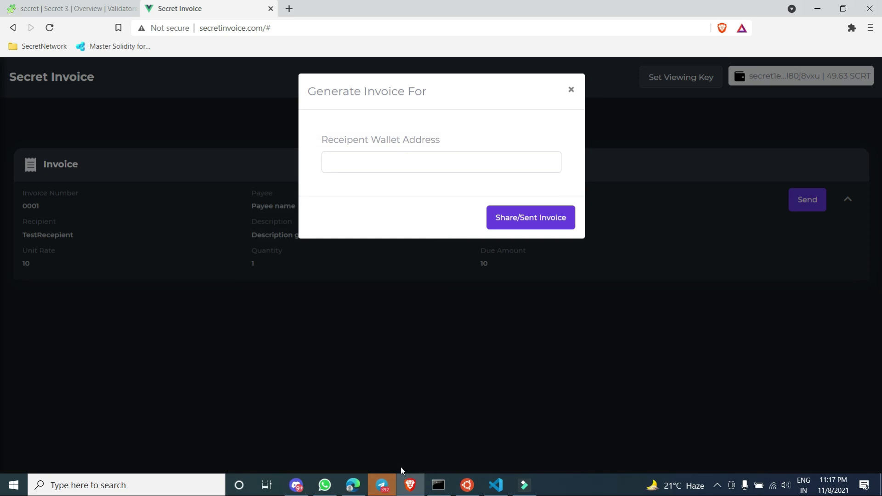
Step: Share the invoice with the copied recipient wallet address and approve the transaction in Keplr with the average fee
{"action": "left_click", "coordinate": [377, 164]}
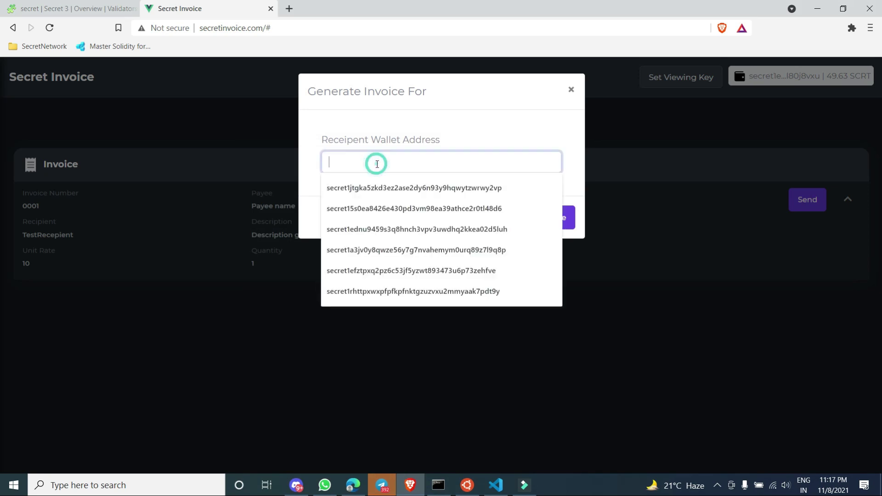
{"action": "key", "text": "ctrl+v"}
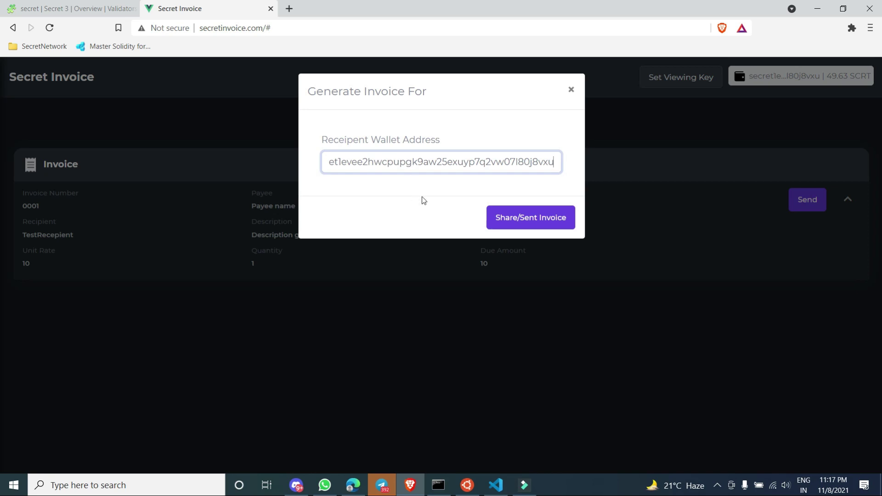
{"action": "left_click", "coordinate": [542, 220]}
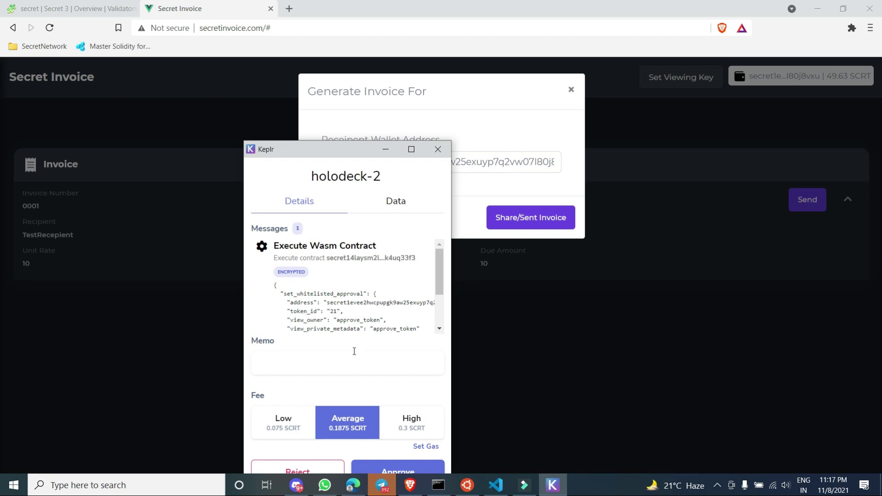
{"action": "left_click", "coordinate": [400, 470]}
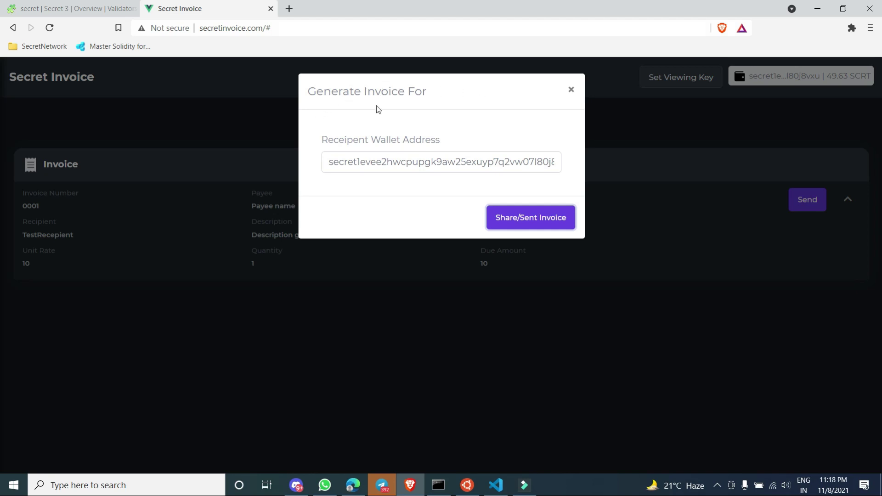
Step: Close the recipient dialog, reload the Secret Invoice page and display the invoices list with the sent invoice's details
{"action": "left_click", "coordinate": [571, 90]}
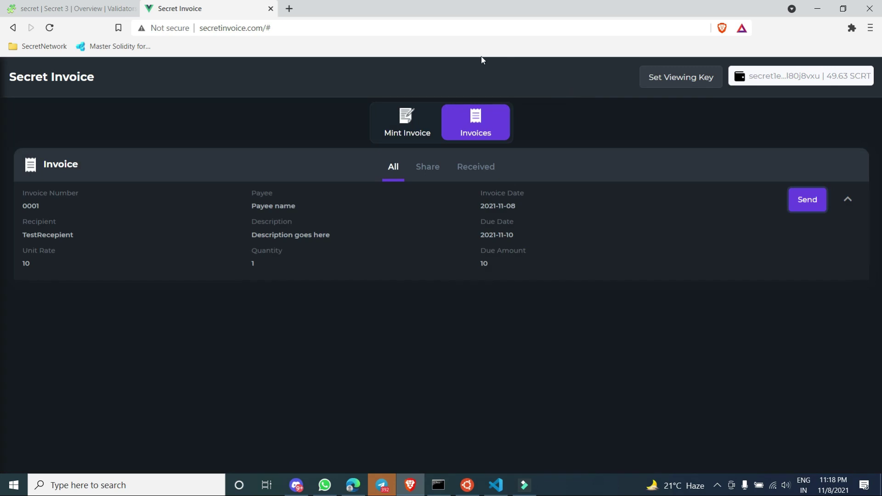
{"action": "left_click", "coordinate": [414, 29]}
{"action": "key", "text": "Return"}
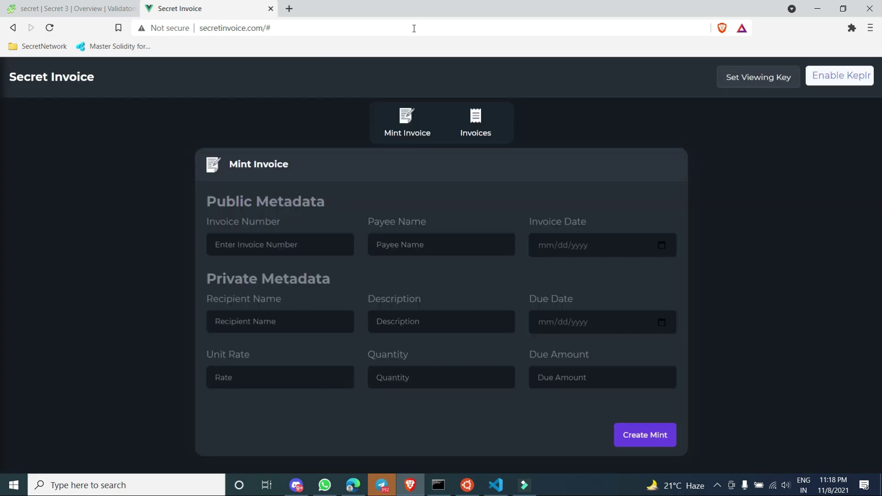
{"action": "left_click", "coordinate": [481, 134]}
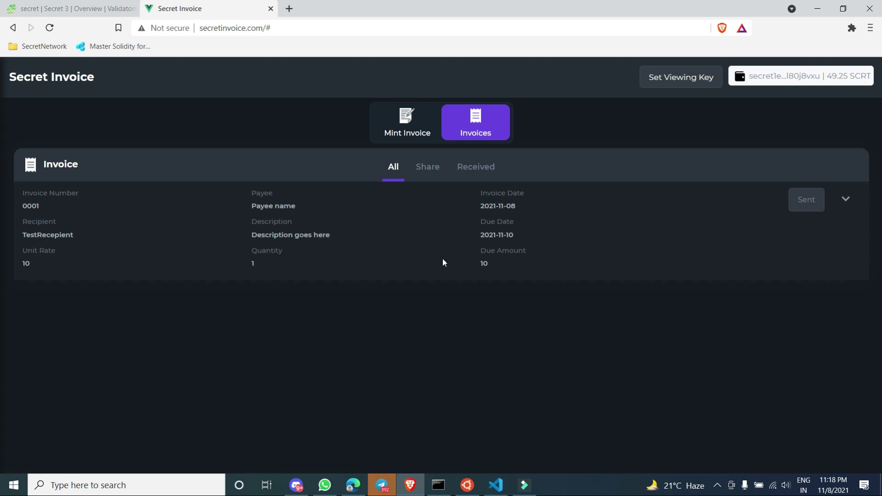
Step: Switch the Keplr wallet's network from Straightedge to holodeck-2
{"action": "left_click", "coordinate": [852, 29]}
{"action": "left_click", "coordinate": [729, 154]}
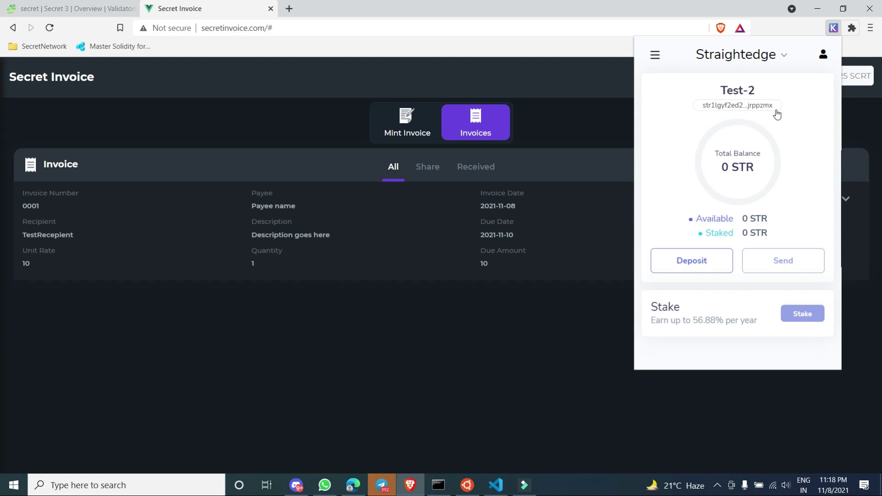
{"action": "left_click", "coordinate": [764, 59]}
{"action": "scroll", "coordinate": [728, 191], "scroll_direction": "down", "scroll_amount": 5}
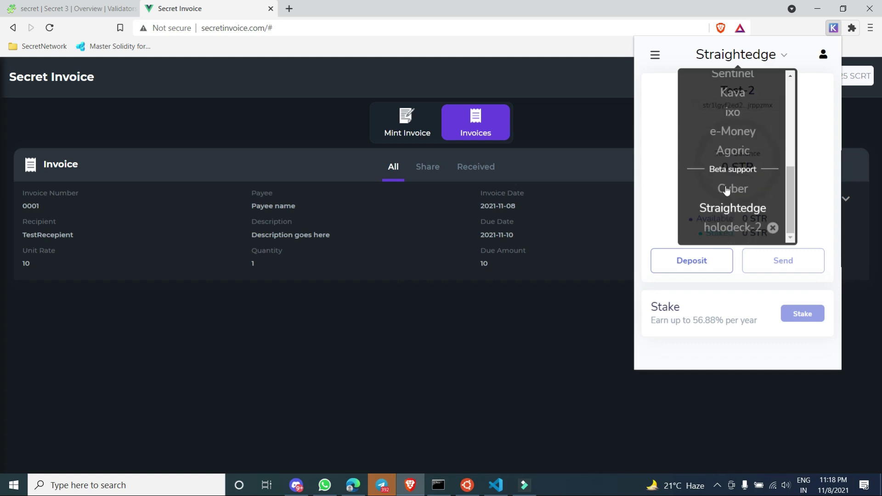
{"action": "left_click", "coordinate": [733, 228]}
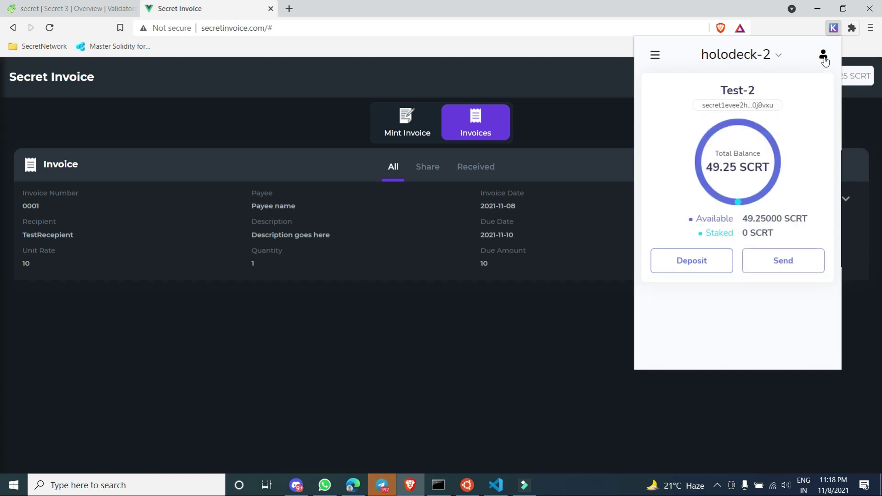
Step: Display the received invoices and switch the Keplr wallet to the Test-1 account
{"action": "left_click", "coordinate": [470, 175]}
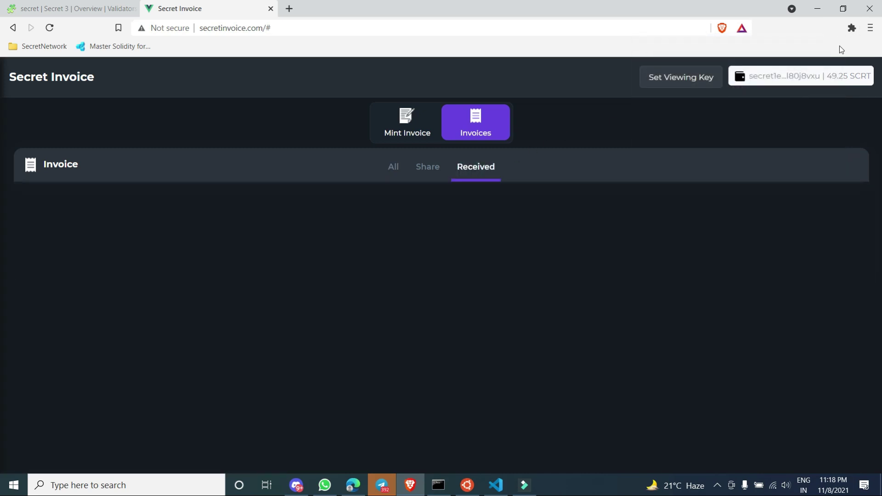
{"action": "left_click", "coordinate": [852, 29]}
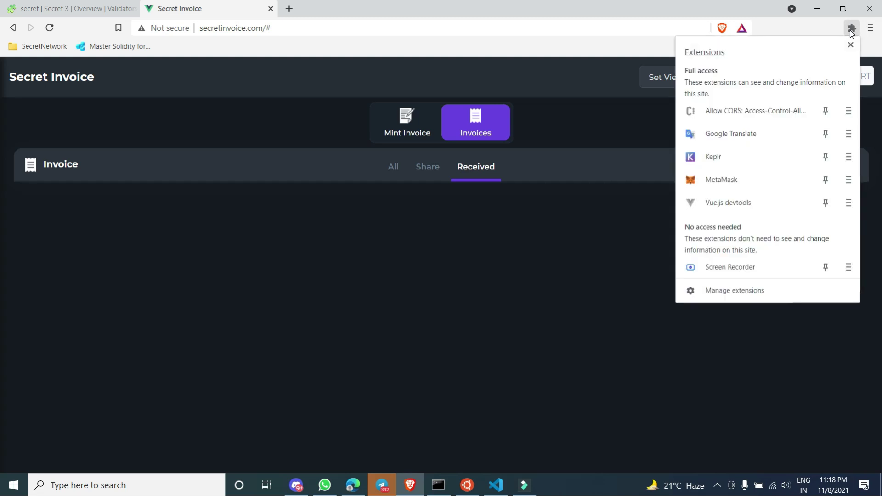
{"action": "left_click", "coordinate": [723, 159]}
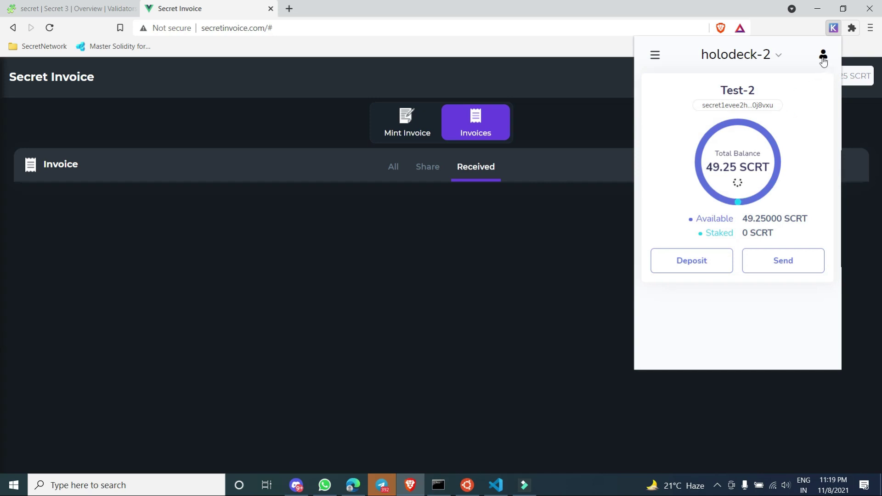
{"action": "left_click", "coordinate": [823, 57]}
{"action": "left_click", "coordinate": [701, 217]}
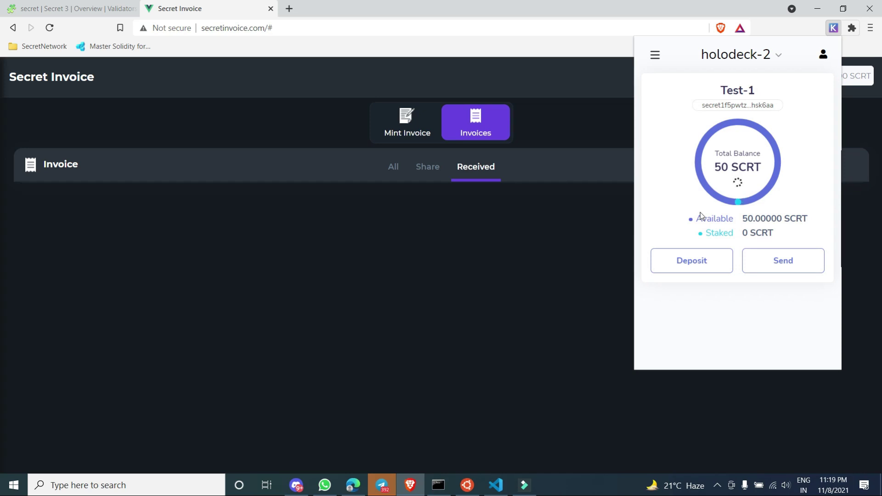
{"action": "left_click", "coordinate": [583, 116]}
{"action": "left_click", "coordinate": [677, 78]}
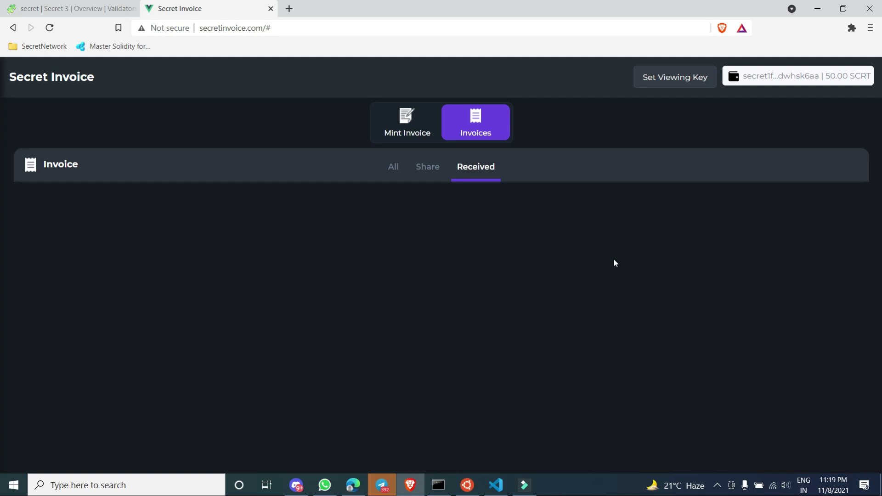
Step: Check the wallet addresses in the untitled file in Visual Studio Code, and review the shared and full invoice lists back in the browser
{"action": "left_click", "coordinate": [497, 486]}
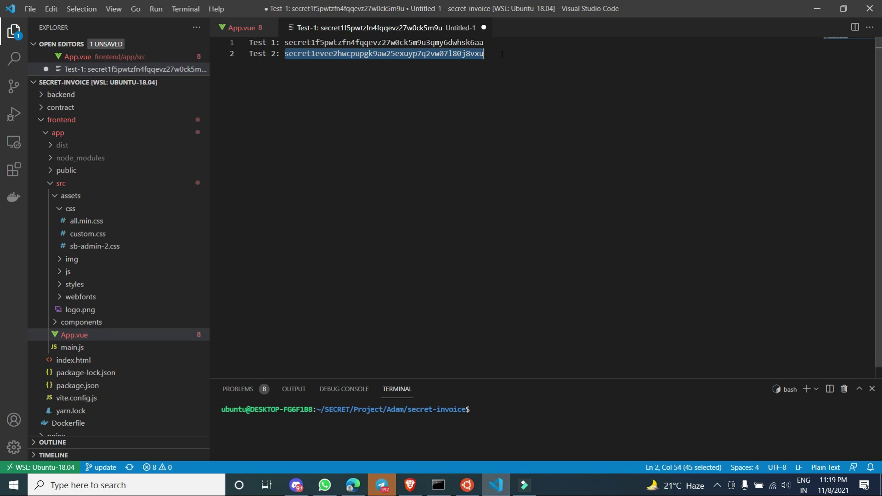
{"action": "left_click", "coordinate": [441, 64]}
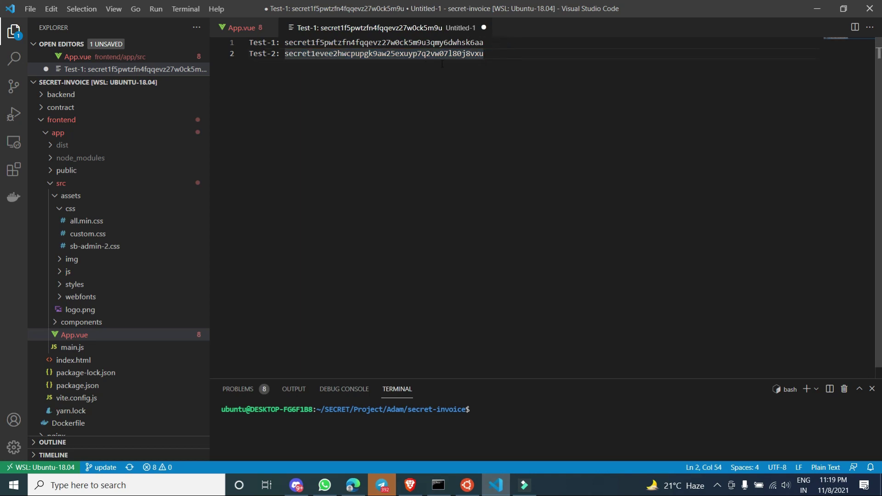
{"action": "left_click", "coordinate": [499, 56]}
{"action": "key", "text": "alt+Tab"}
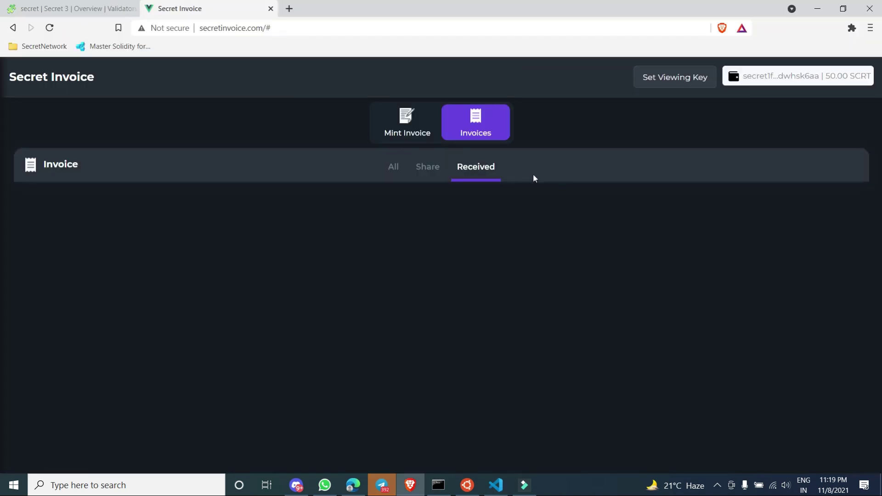
{"action": "left_click", "coordinate": [425, 174]}
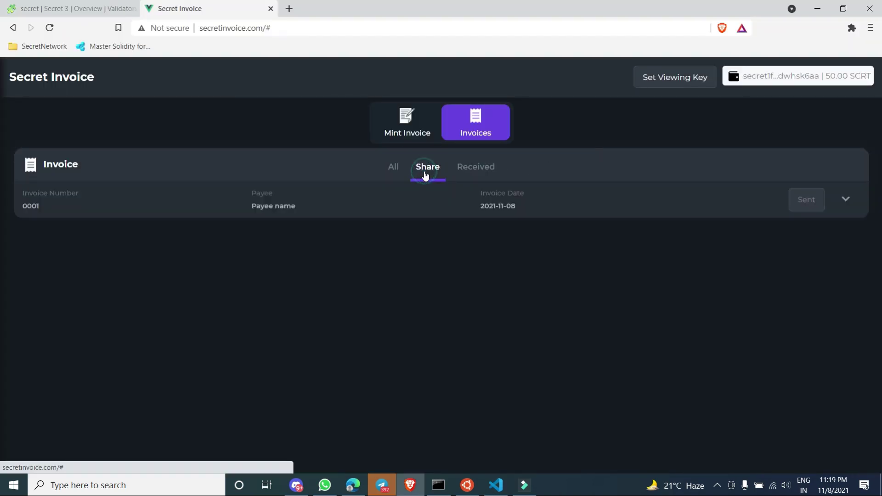
{"action": "left_click", "coordinate": [388, 174]}
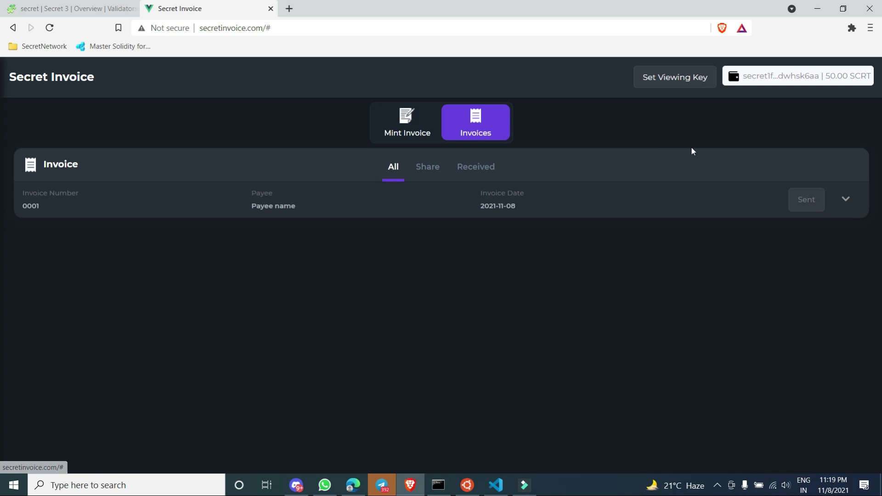
Step: Reload the Secret Invoice page, set a viewing key for the Test-1 account and approve its transaction in Keplr
{"action": "left_click", "coordinate": [464, 28]}
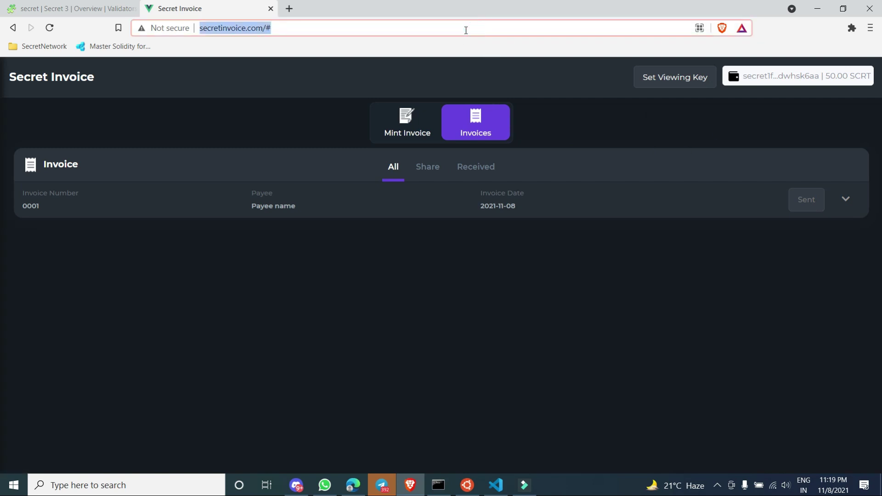
{"action": "key", "text": "Return"}
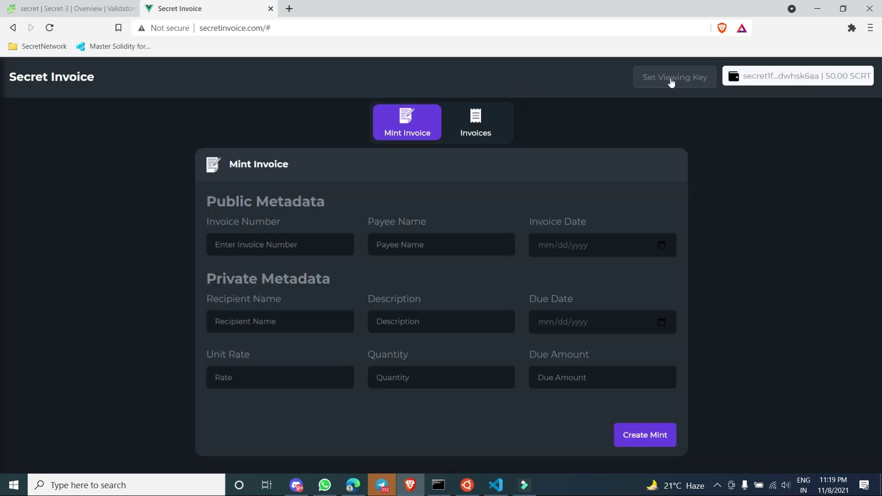
{"action": "left_click", "coordinate": [671, 82]}
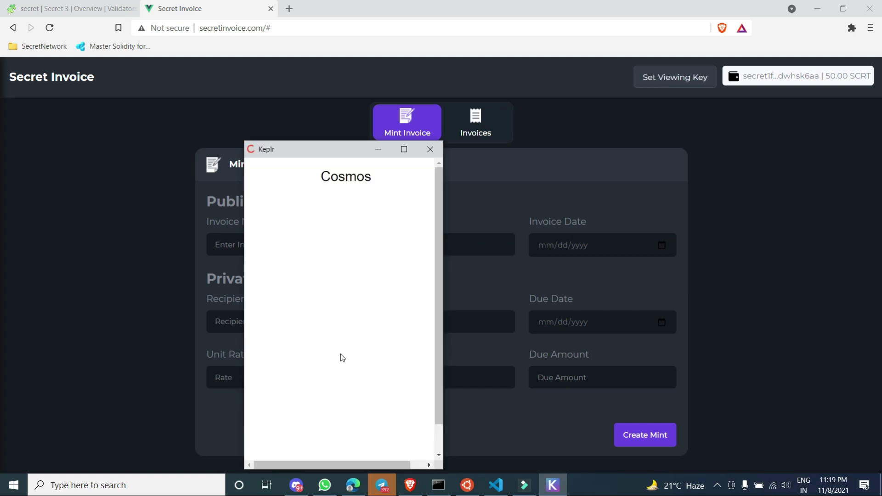
{"action": "left_click", "coordinate": [399, 468]}
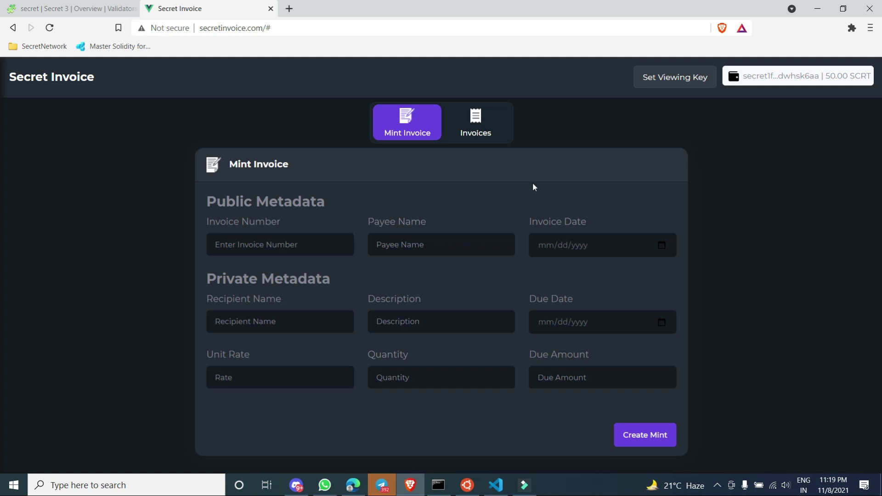
Step: Reload the Secret Invoice page and check the Test-1 account's all, shared and received invoice lists
{"action": "left_click", "coordinate": [503, 131]}
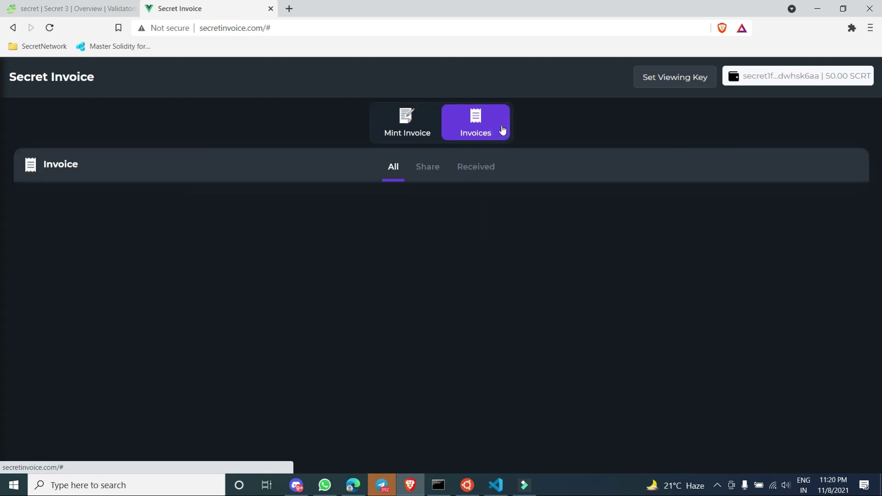
{"action": "left_click", "coordinate": [444, 29]}
{"action": "key", "text": "Return"}
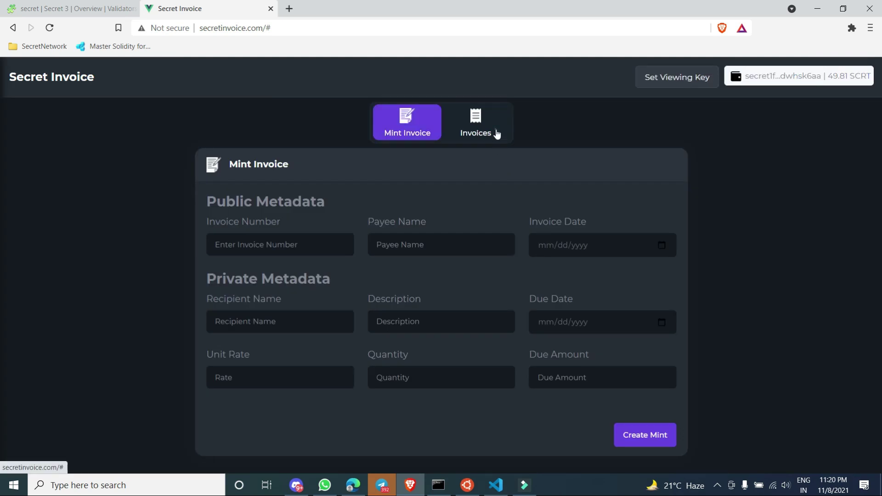
{"action": "left_click", "coordinate": [496, 132]}
{"action": "left_click", "coordinate": [428, 177]}
{"action": "left_click", "coordinate": [486, 179]}
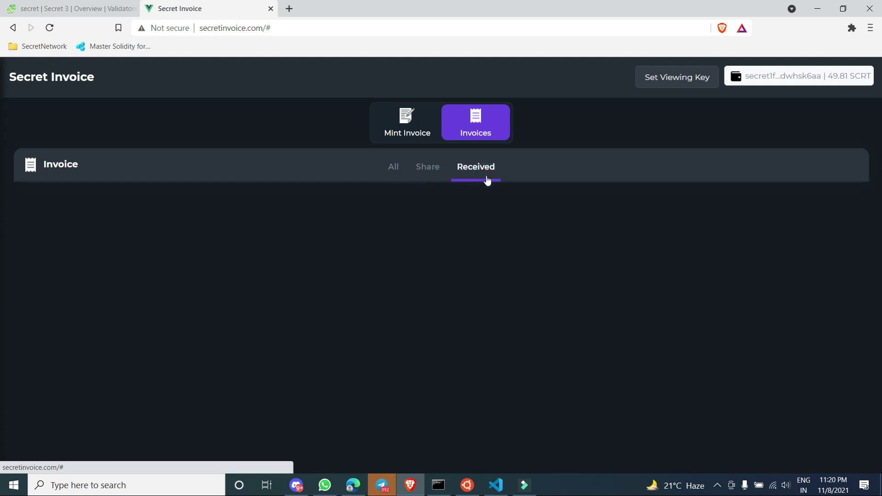
Step: Fill in a new invoice's public metadata with number 0002, payee name "p name" and invoice date 11/08/2021
{"action": "left_click", "coordinate": [406, 120]}
{"action": "left_click", "coordinate": [301, 244]}
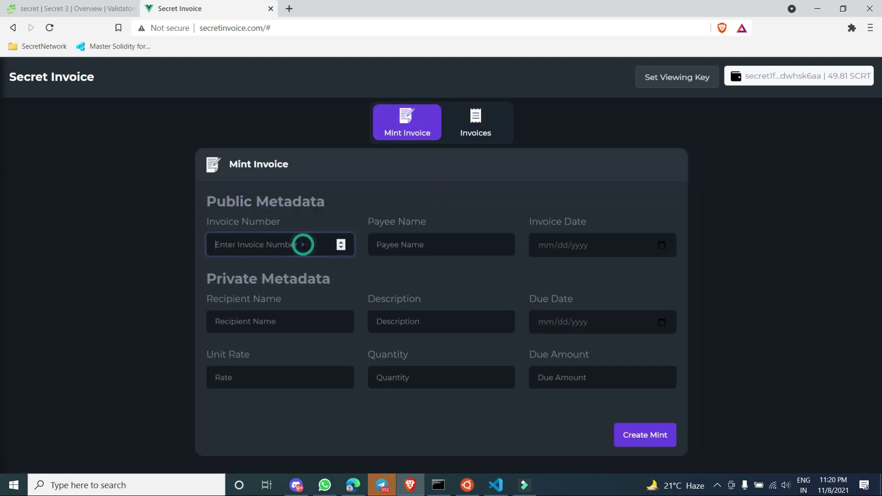
{"action": "type", "text": "0002"}
{"action": "key", "text": "Tab"}
{"action": "type", "text": "p"}
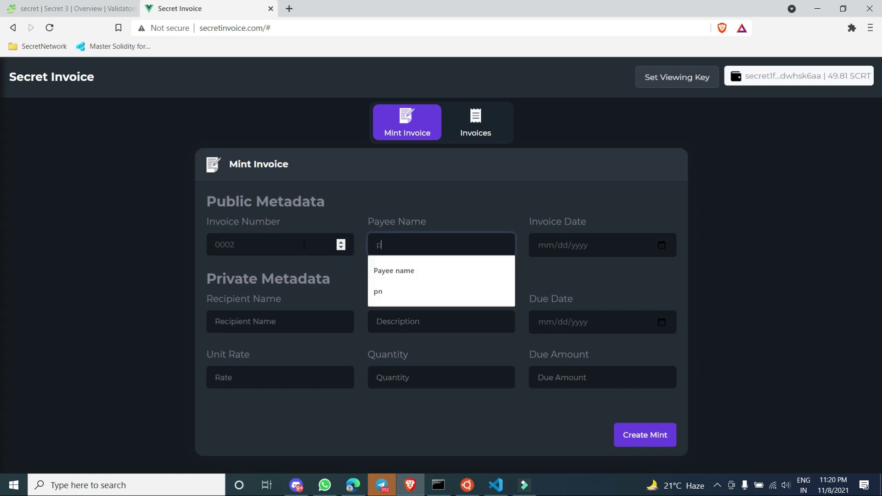
{"action": "type", "text": " name"}
{"action": "key", "text": "Tab"}
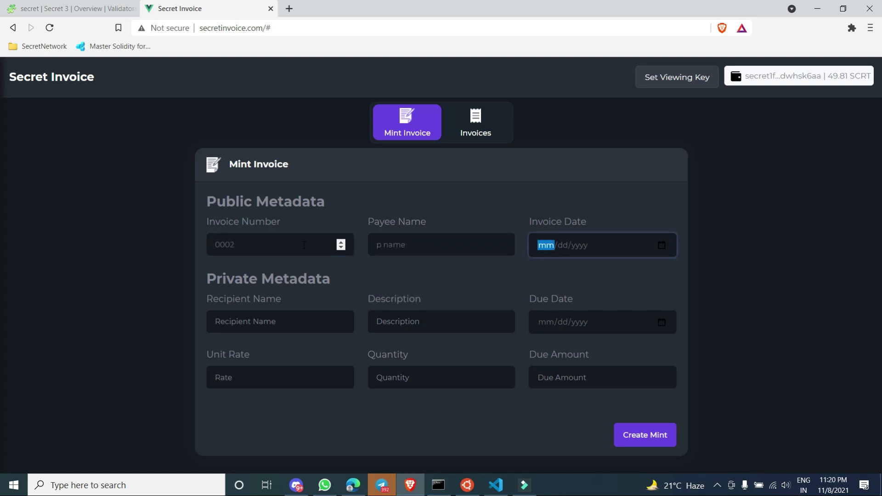
{"action": "left_click", "coordinate": [665, 242]}
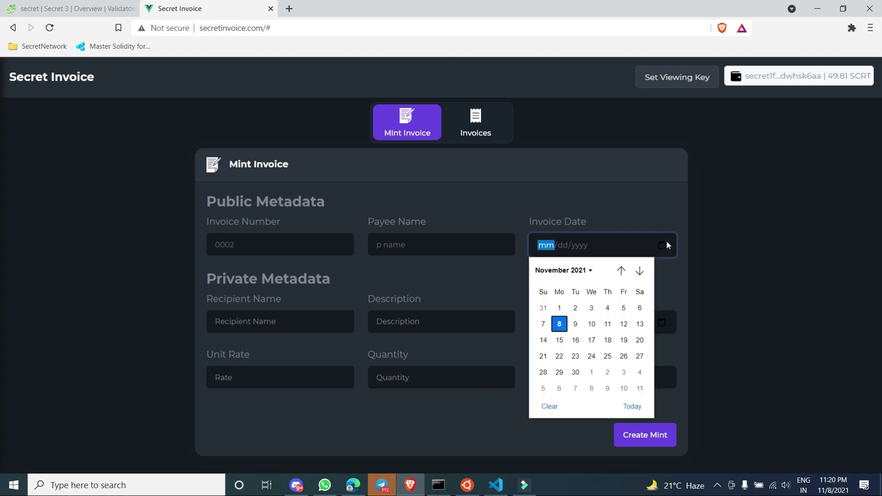
{"action": "left_click", "coordinate": [565, 328]}
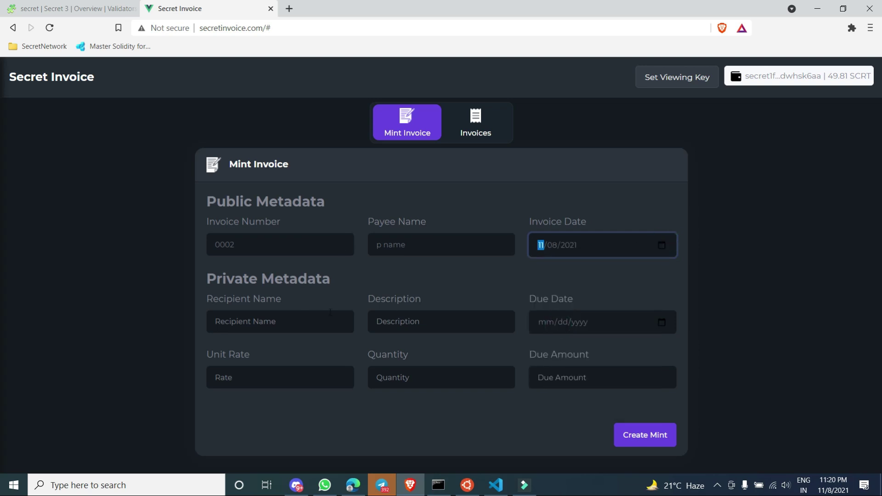
Step: Fill in the private metadata with recipient name "r name", description "d" and due date 11/09/2021
{"action": "left_click", "coordinate": [278, 320]}
{"action": "type", "text": "r"}
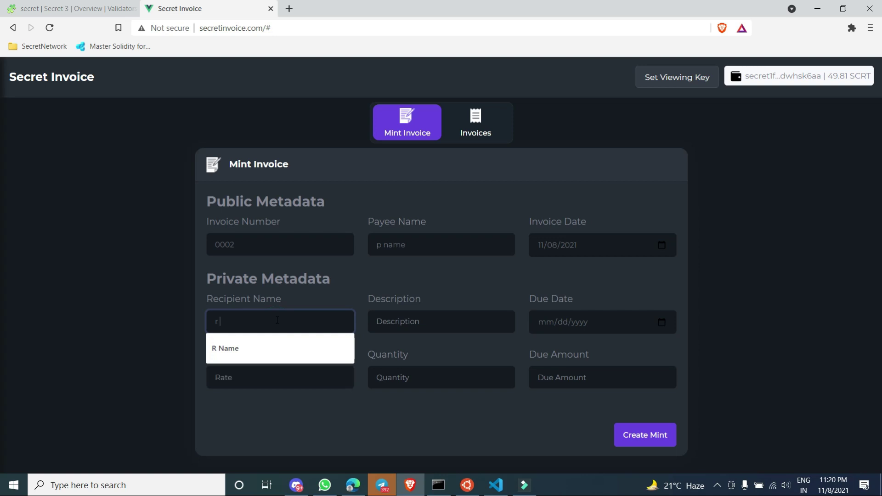
{"action": "type", "text": " name"}
{"action": "key", "text": "Tab"}
{"action": "type", "text": "d"}
{"action": "key", "text": "Tab"}
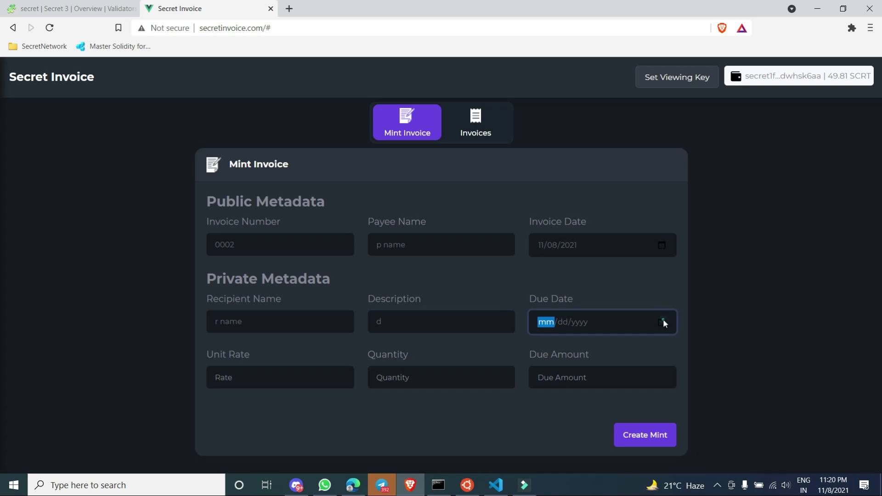
{"action": "left_click", "coordinate": [662, 322]}
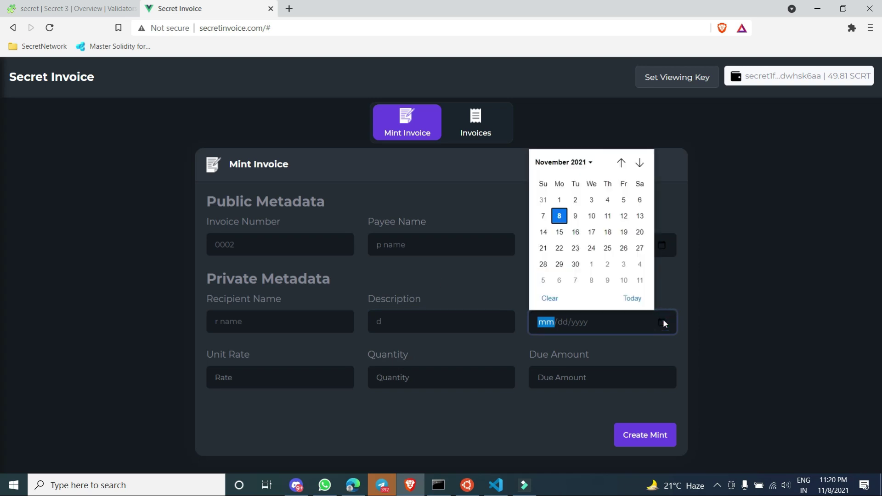
{"action": "left_click", "coordinate": [573, 216]}
Step: Set the invoice's unit rate to 2, quantity to 1 and due amount to 2
{"action": "left_click", "coordinate": [242, 381]}
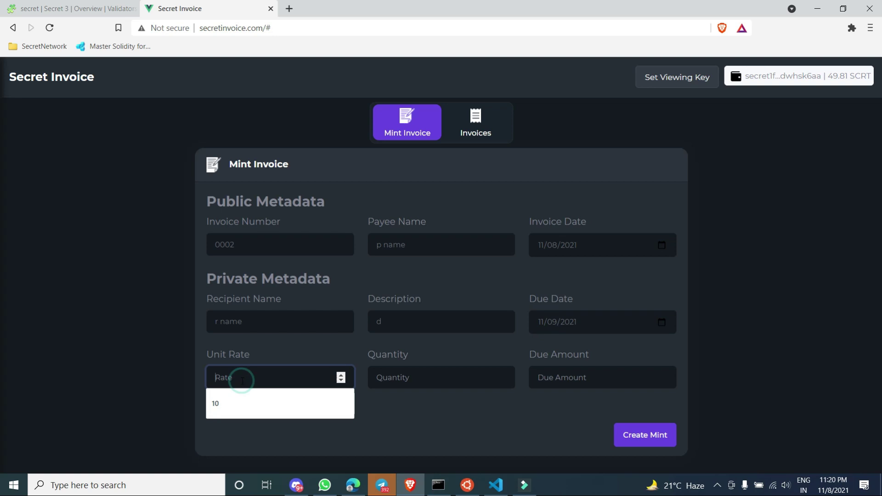
{"action": "type", "text": "2"}
{"action": "key", "text": "Tab"}
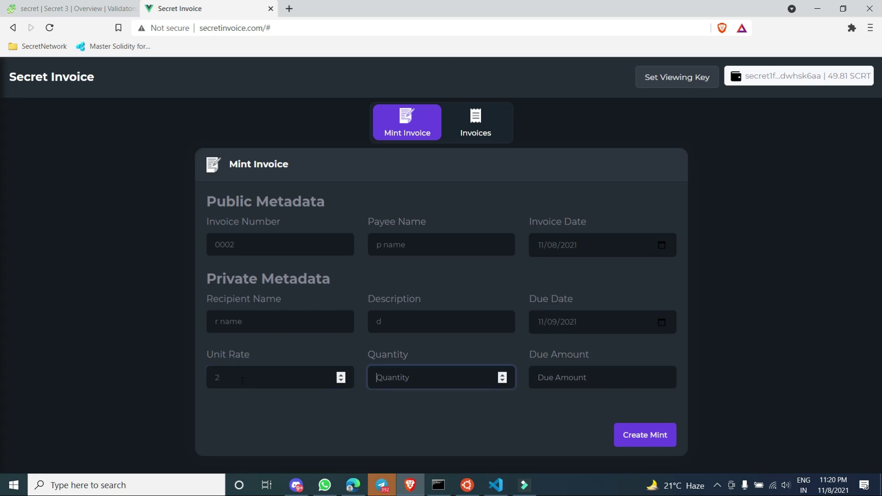
{"action": "type", "text": "1"}
{"action": "key", "text": "Tab"}
{"action": "type", "text": "2"}
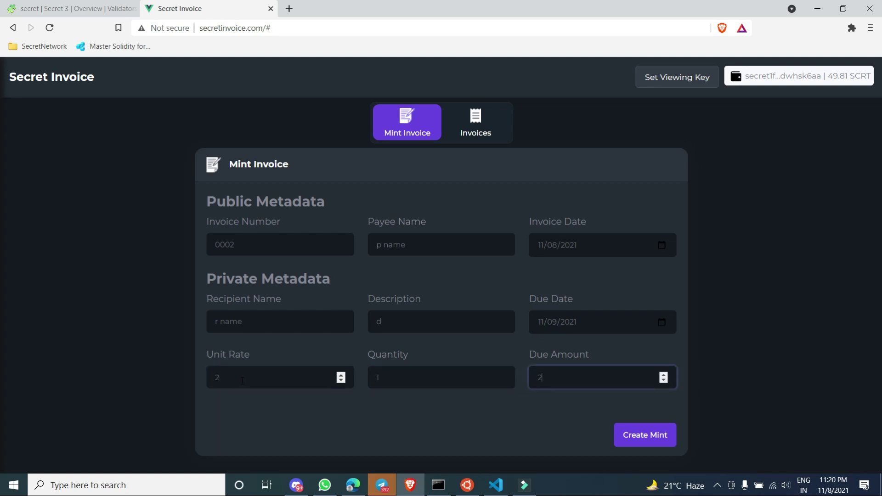
Step: Mint invoice 0002, approve its transaction in Keplr and dismiss the page alert
{"action": "left_click", "coordinate": [654, 439]}
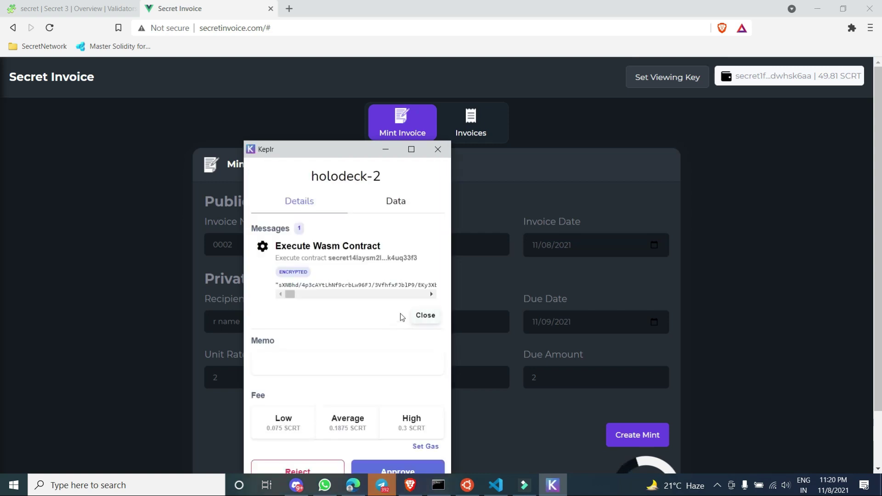
{"action": "left_click", "coordinate": [395, 468]}
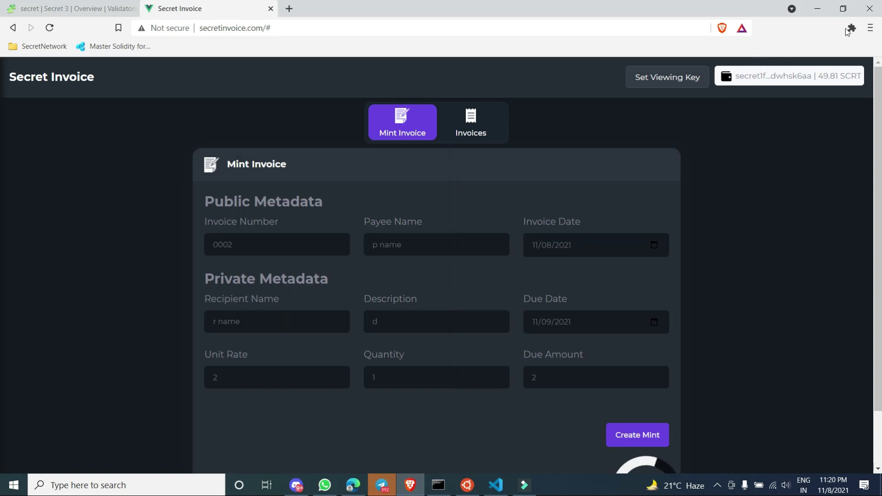
{"action": "left_click", "coordinate": [852, 28]}
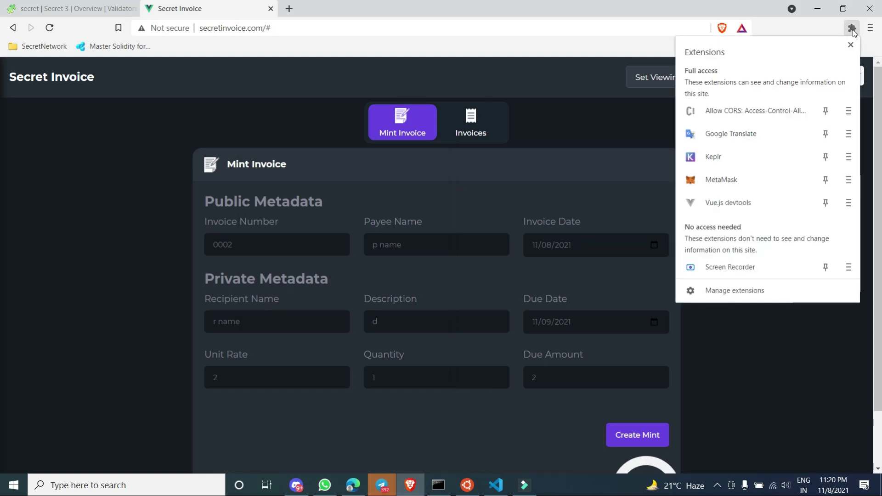
{"action": "left_click", "coordinate": [731, 163]}
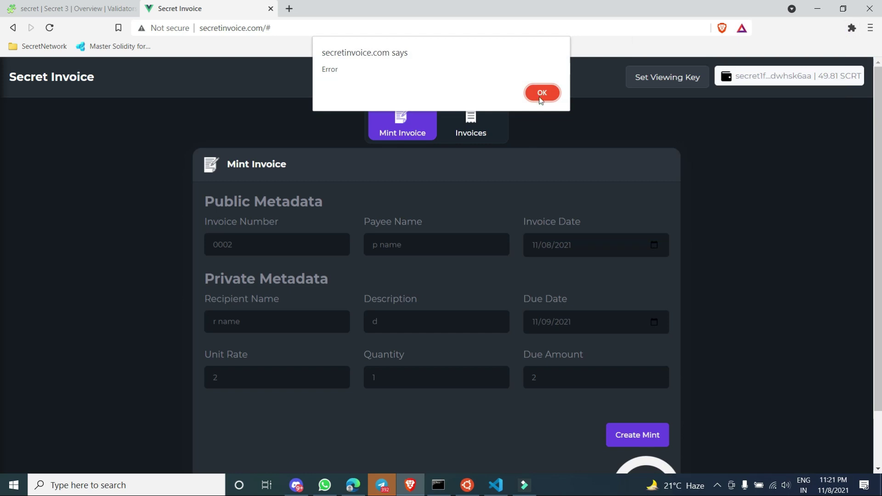
{"action": "left_click", "coordinate": [544, 91]}
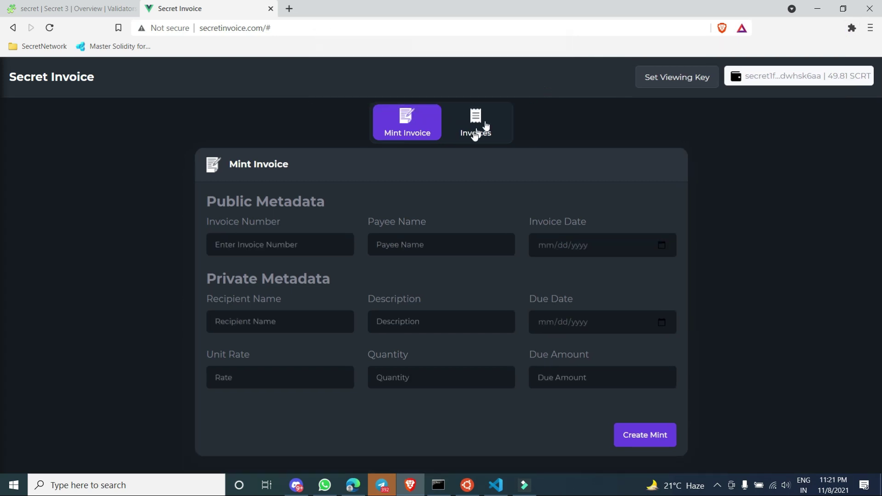
Step: Check the list of all invoices, reload the Secret Invoice page and reopen that list
{"action": "left_click", "coordinate": [504, 128]}
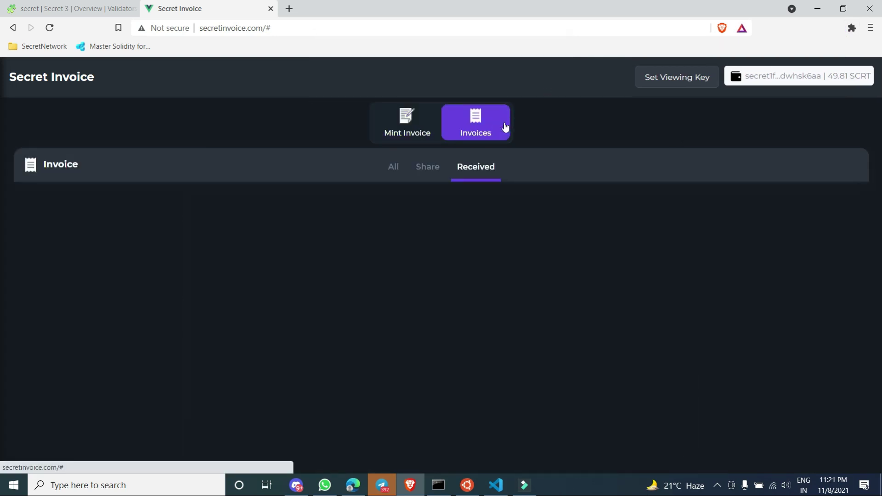
{"action": "left_click", "coordinate": [398, 172]}
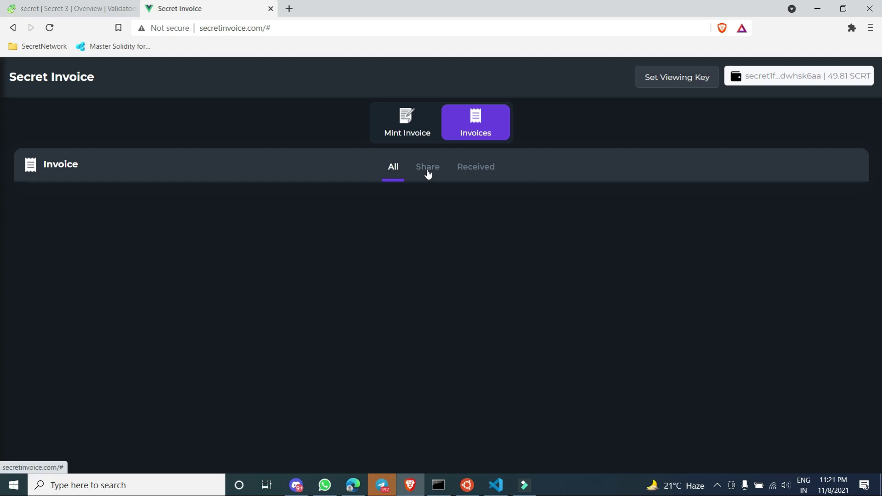
{"action": "right_click", "coordinate": [647, 199]}
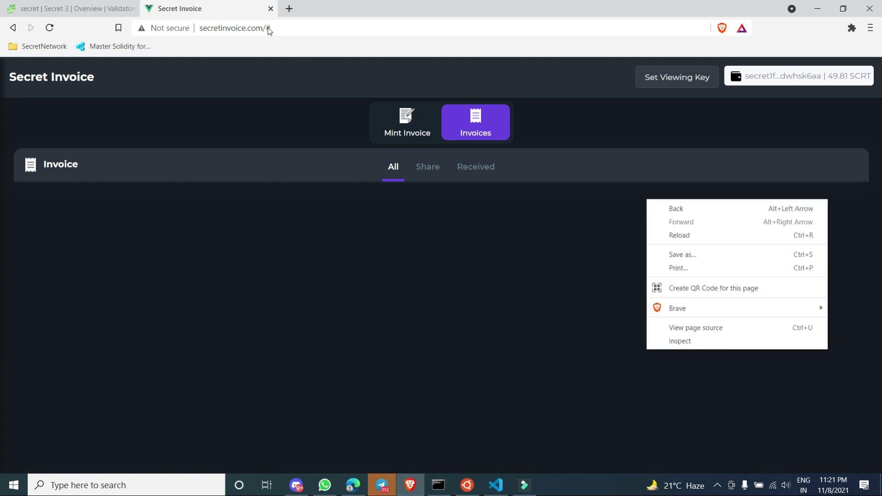
{"action": "left_click", "coordinate": [298, 26]}
{"action": "key", "text": "Return"}
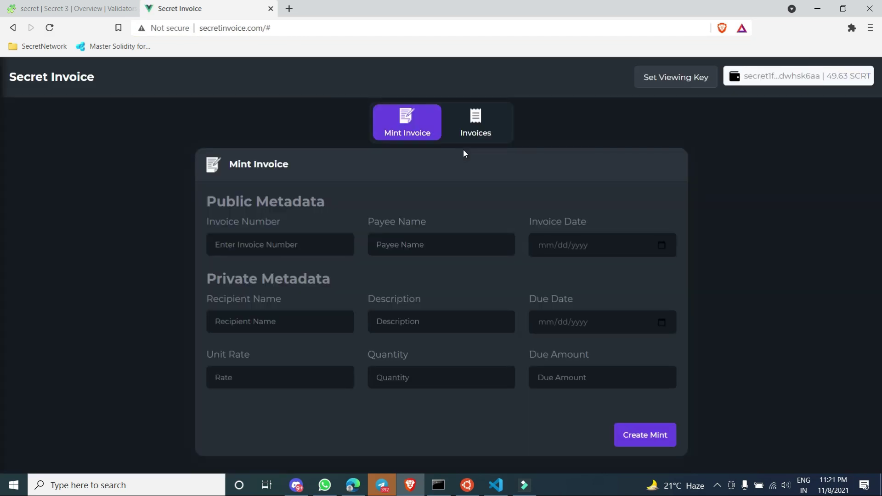
{"action": "left_click", "coordinate": [498, 132]}
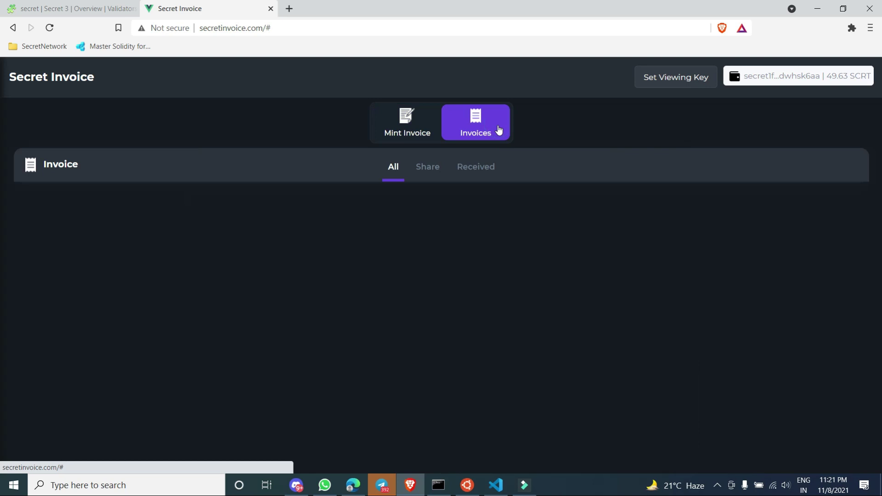
Step: Inspect the invoices page and view its console output in the developer tools
{"action": "right_click", "coordinate": [724, 208]}
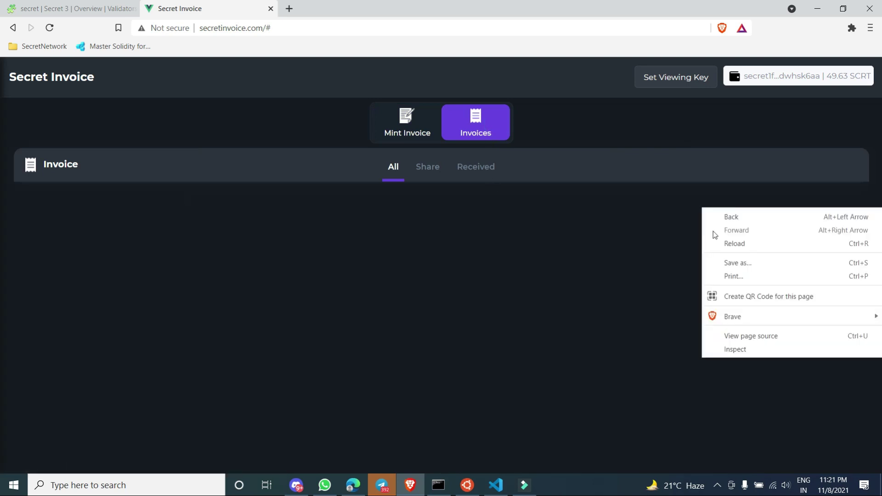
{"action": "left_click", "coordinate": [764, 349]}
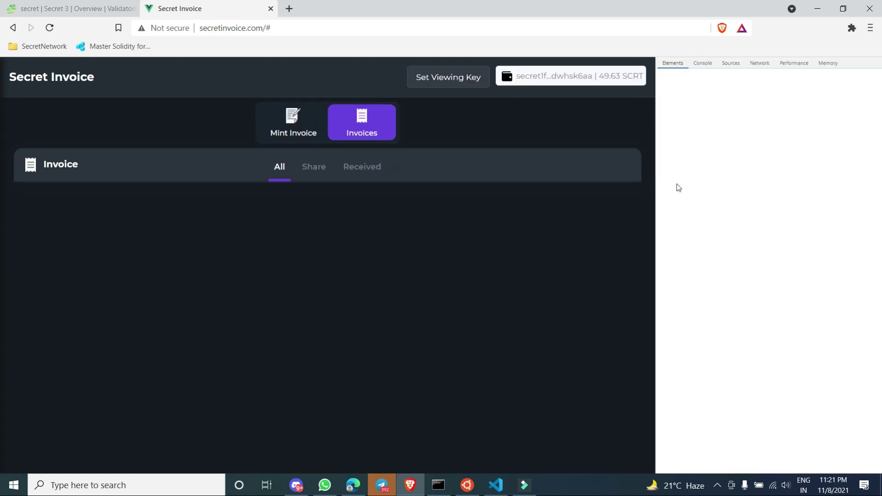
{"action": "left_click", "coordinate": [731, 67]}
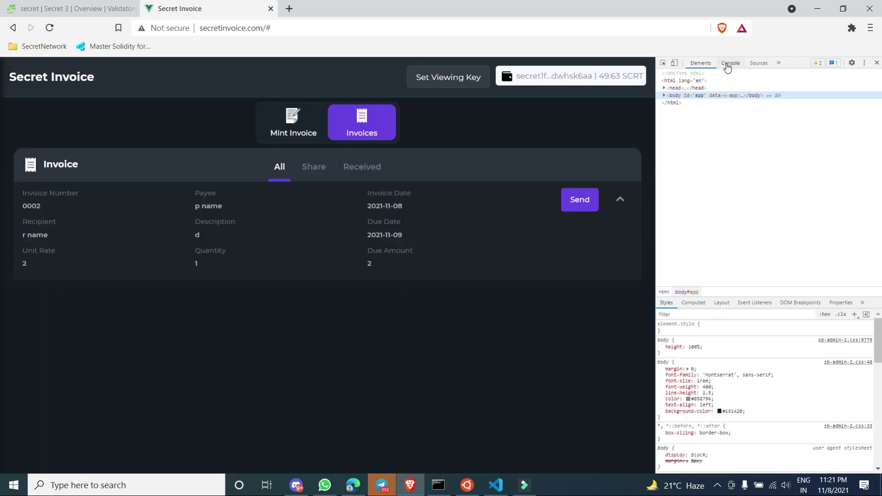
{"action": "left_click", "coordinate": [727, 64]}
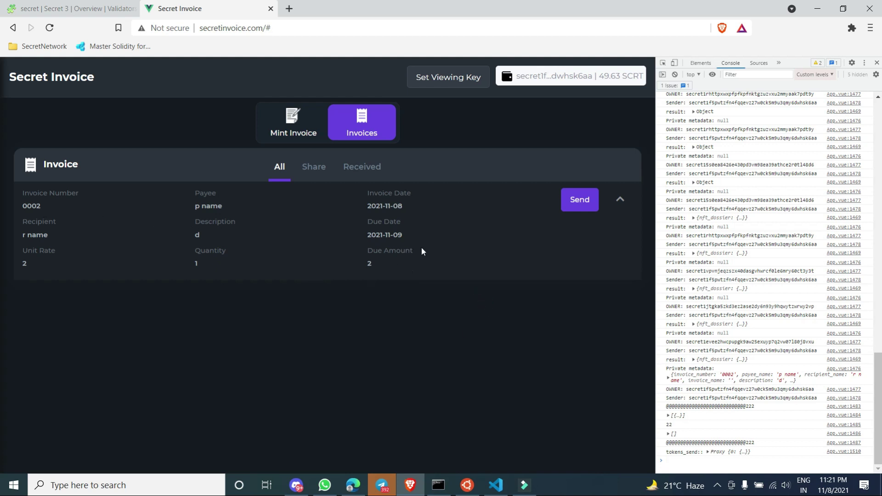
Step: Copy the Test-2 wallet address from the untitled file in Visual Studio Code and return to the browser
{"action": "key", "text": "alt+Tab"}
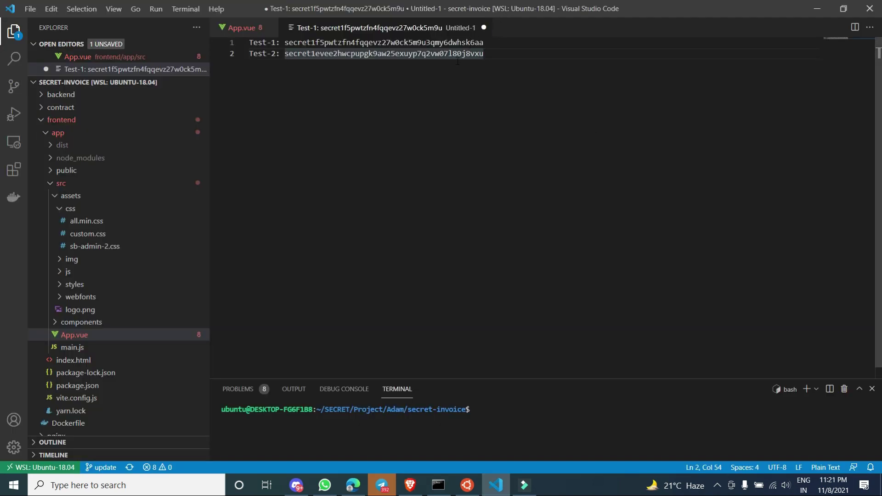
{"action": "double_click", "coordinate": [459, 54]}
{"action": "key", "text": "ctrl+c"}
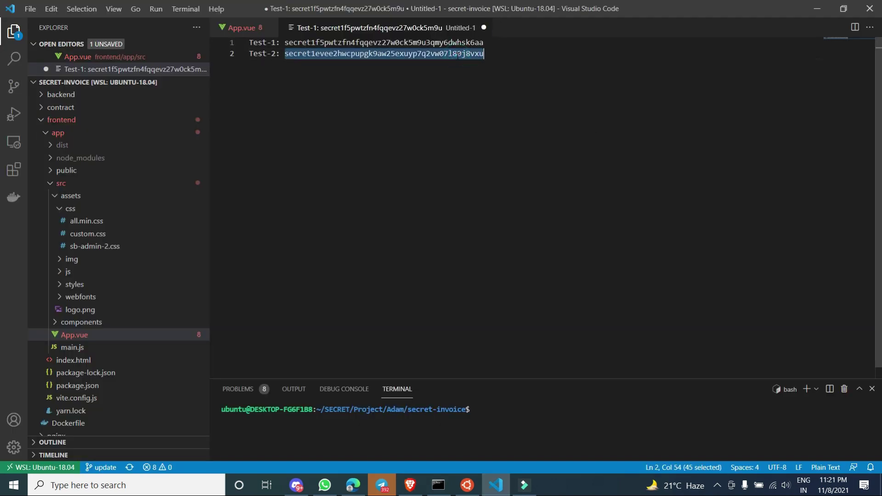
{"action": "key", "text": "alt+Tab"}
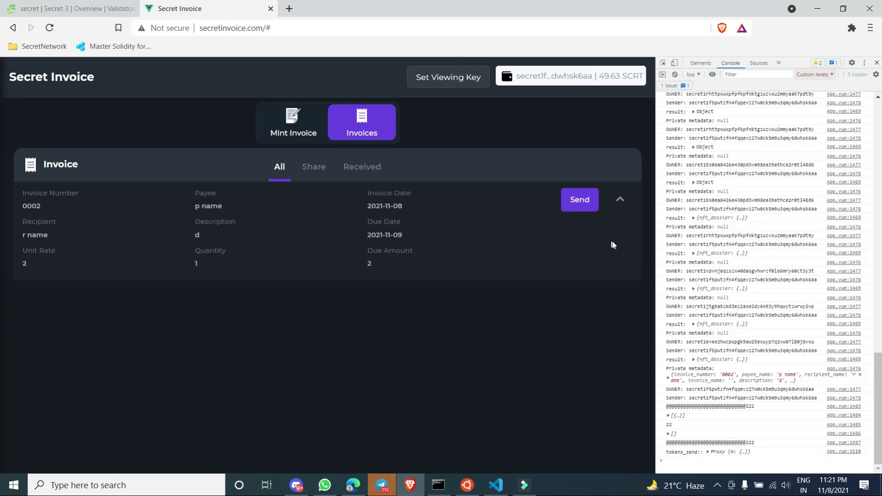
Step: Send invoice 0002 to the copied Test-2 wallet address, approving both transactions in Keplr, and close the recipient dialog
{"action": "left_click", "coordinate": [577, 199]}
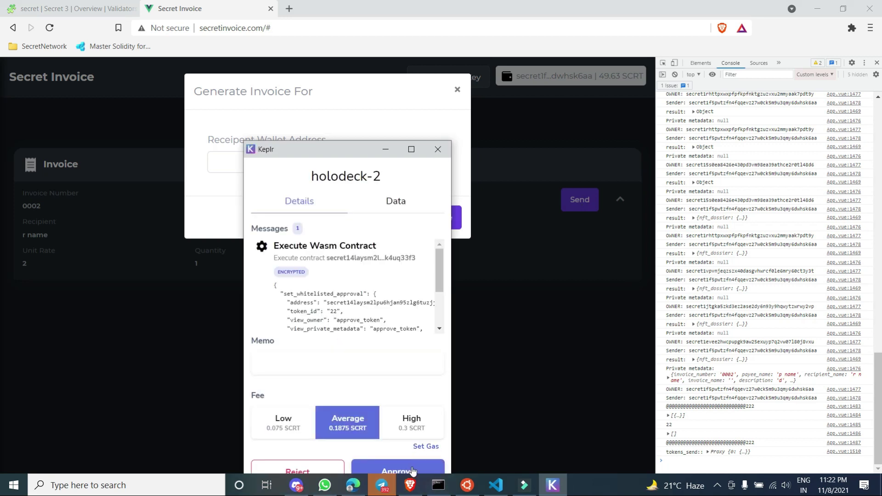
{"action": "left_click", "coordinate": [412, 470]}
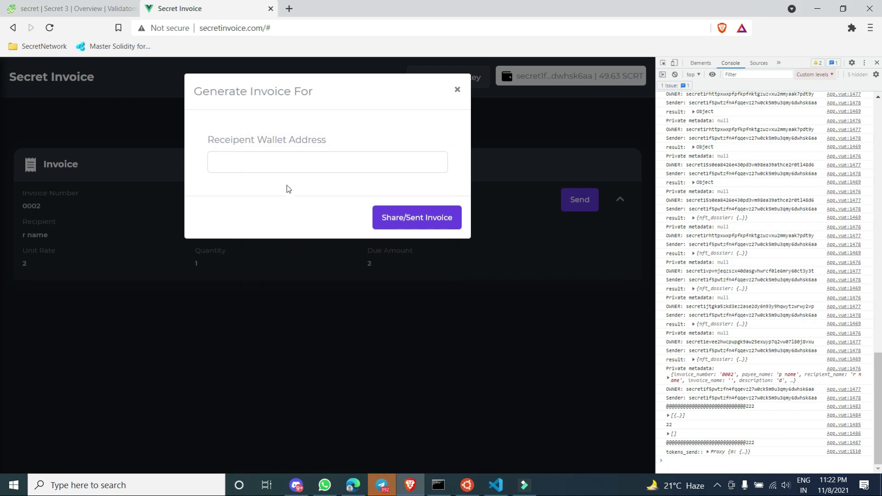
{"action": "left_click", "coordinate": [284, 164]}
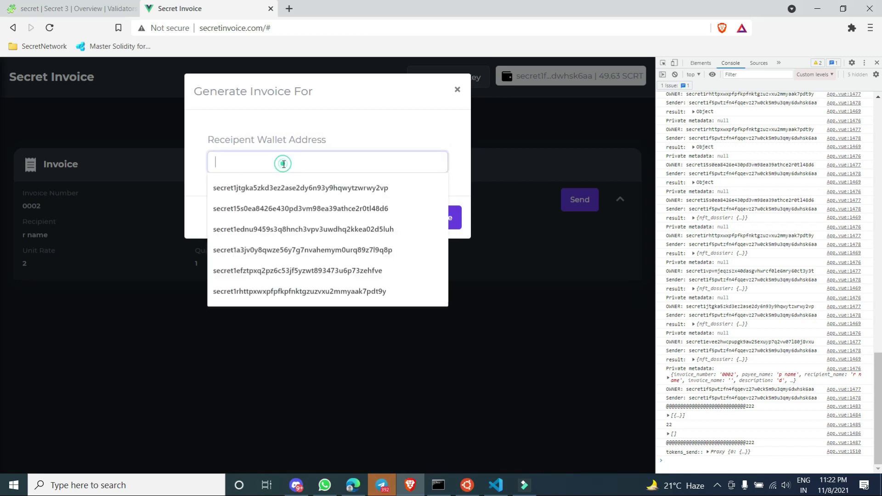
{"action": "key", "text": "ctrl+v"}
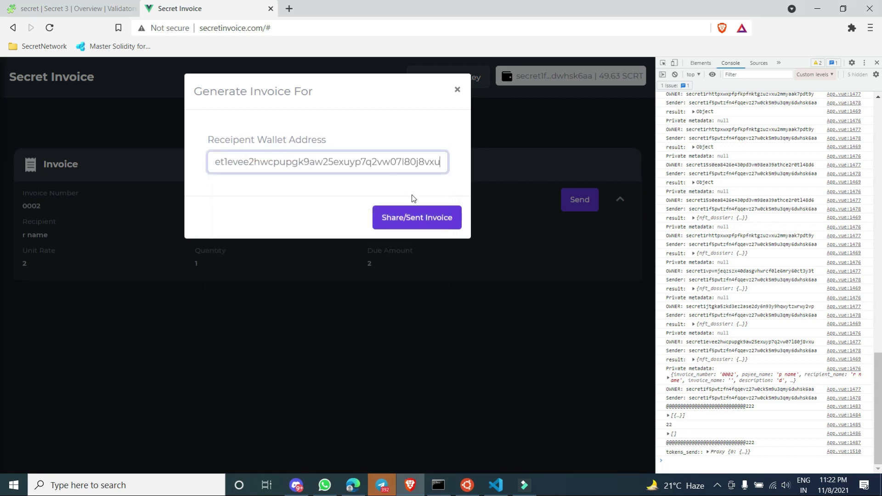
{"action": "left_click", "coordinate": [440, 220]}
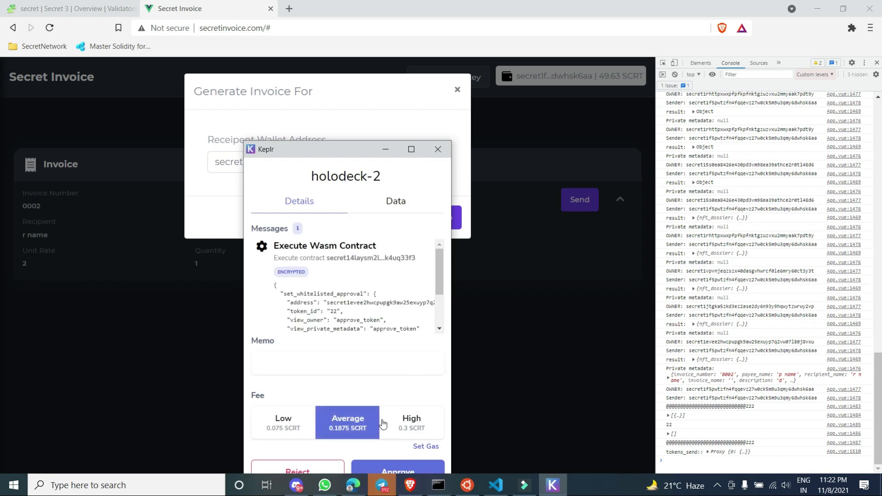
{"action": "left_click", "coordinate": [407, 467]}
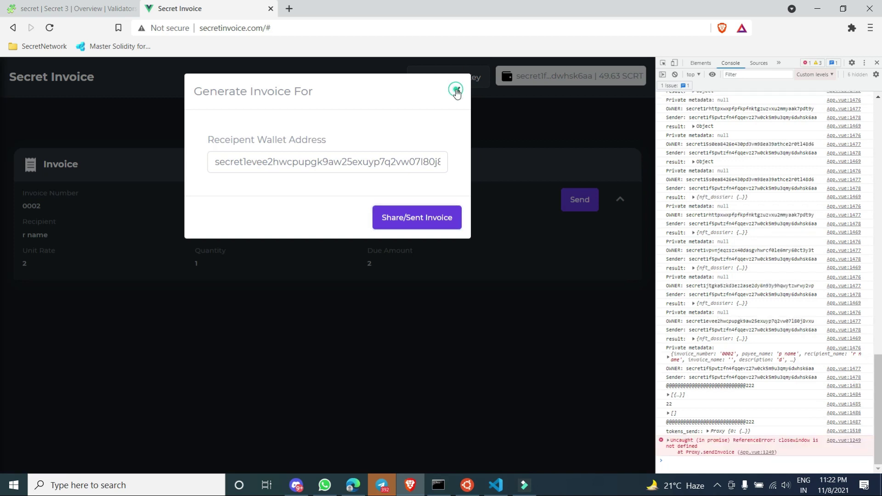
{"action": "left_click", "coordinate": [457, 91]}
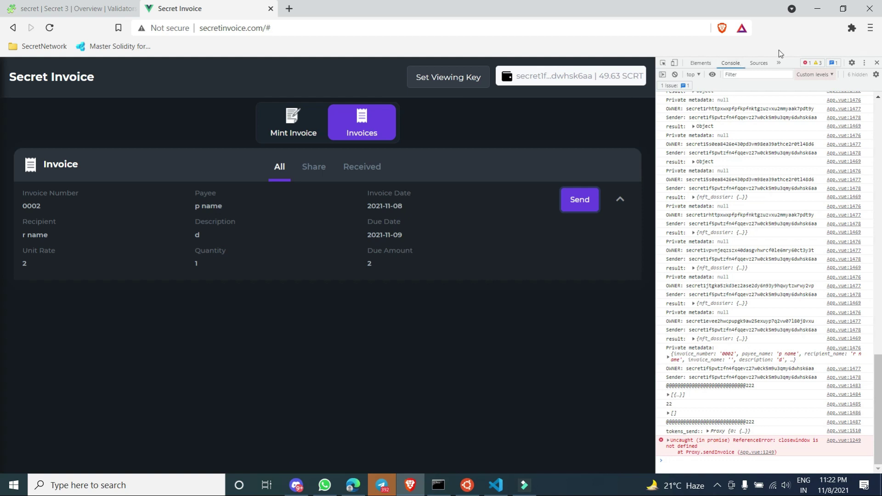
Step: Reload the Secret Invoice page and check the sent invoice in the list of all invoices
{"action": "left_click", "coordinate": [429, 28]}
{"action": "key", "text": "Return"}
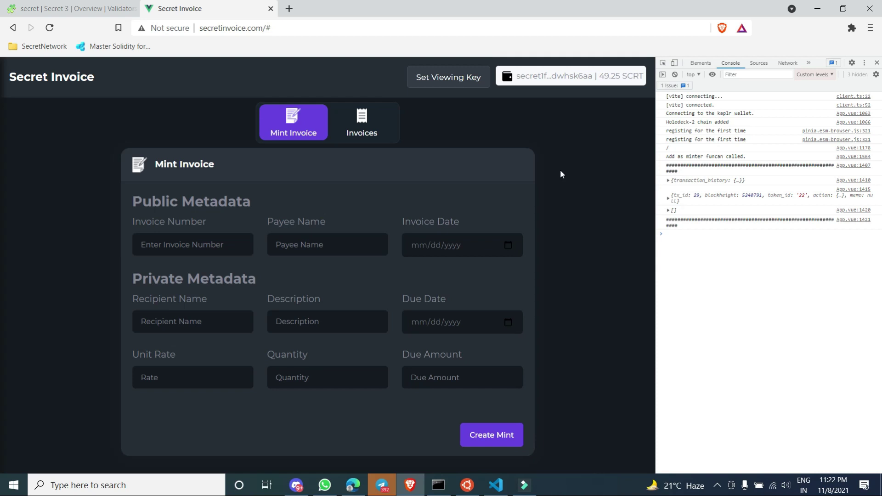
{"action": "left_click", "coordinate": [362, 137]}
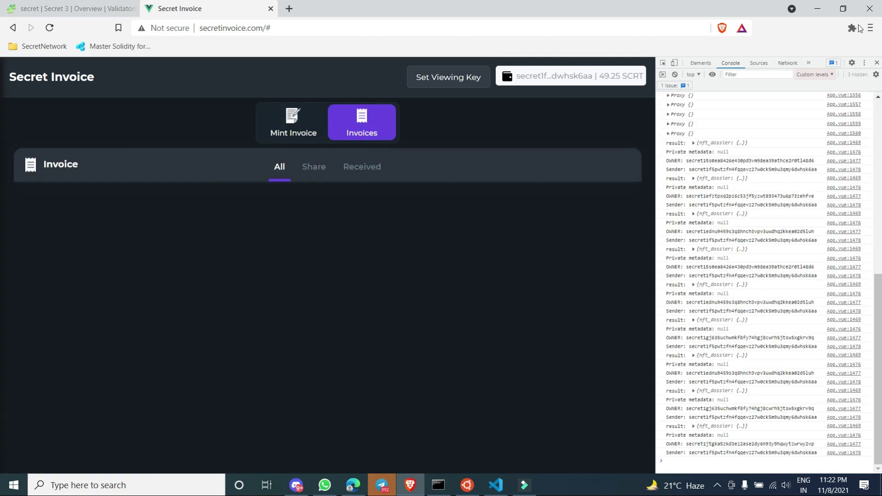
Step: Switch the Keplr wallet to the Test-2 account and reload the Secret Invoice page
{"action": "left_click", "coordinate": [852, 28]}
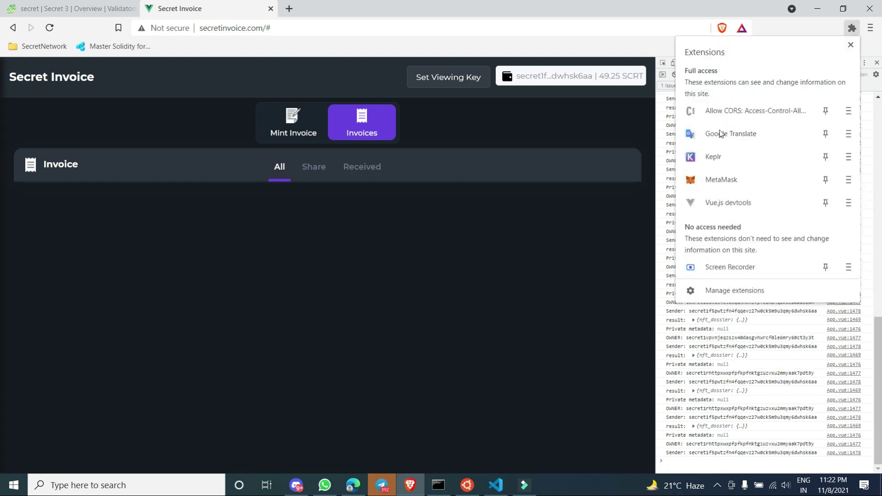
{"action": "left_click", "coordinate": [750, 157]}
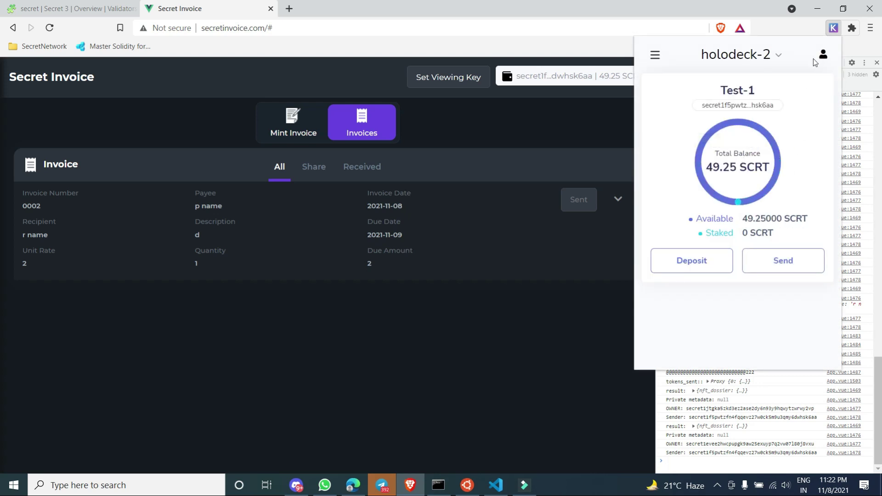
{"action": "left_click", "coordinate": [824, 56]}
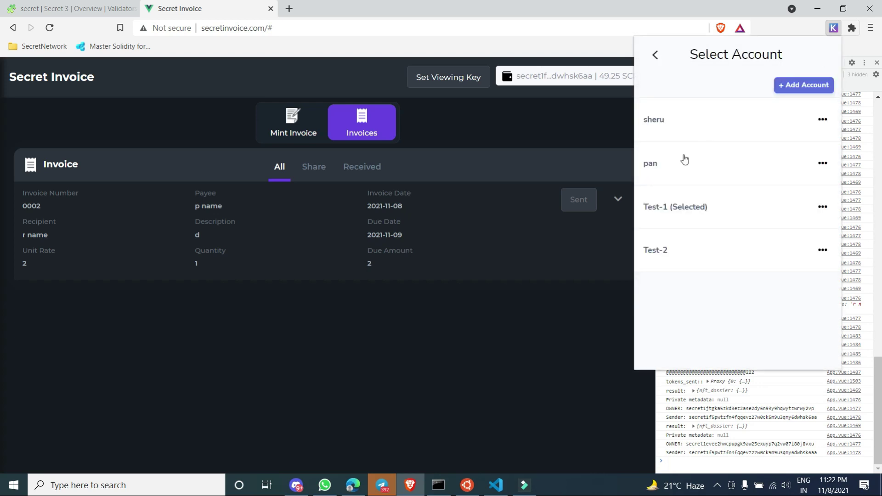
{"action": "left_click", "coordinate": [694, 246]}
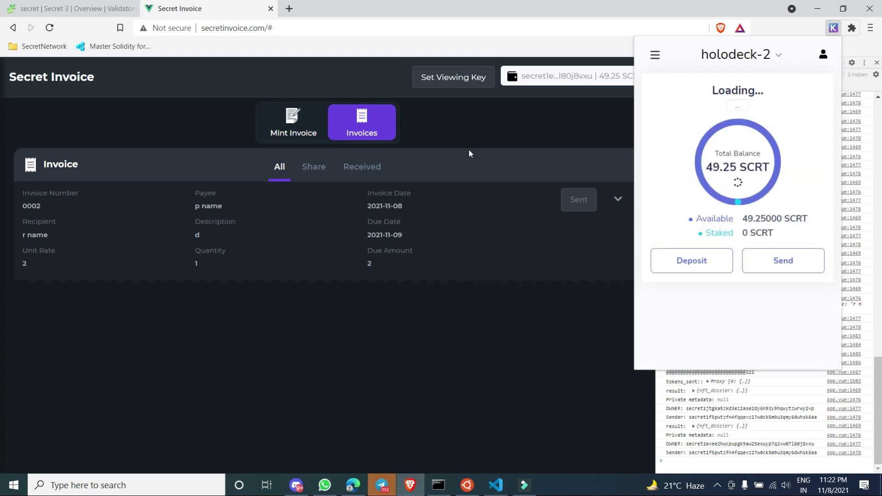
{"action": "left_click", "coordinate": [429, 28]}
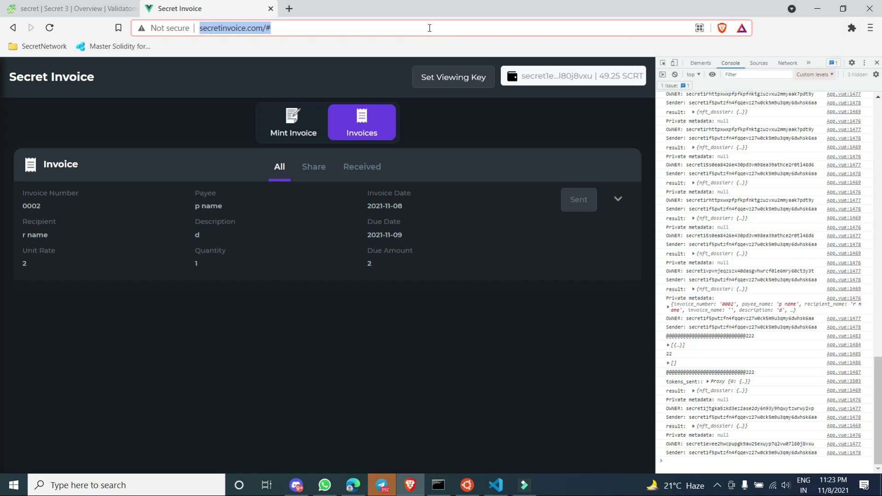
{"action": "key", "text": "Return"}
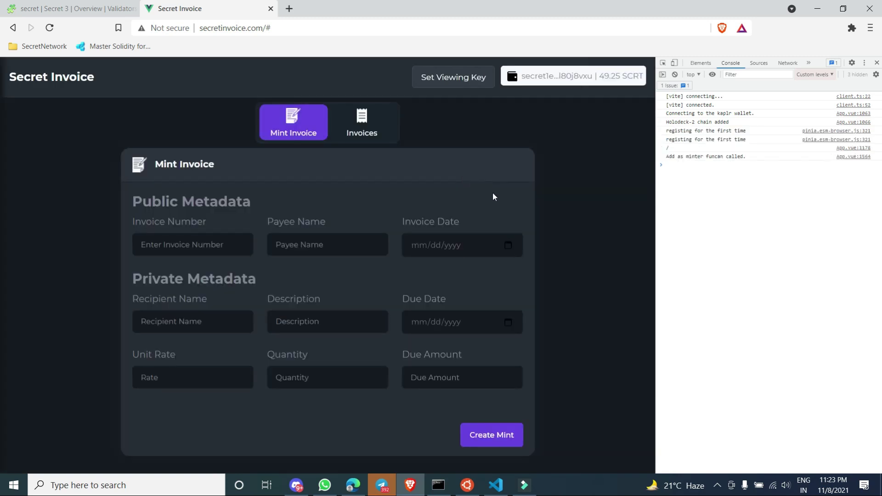
Step: Show the received invoices, narrow the developer tools to widen the page, and toggle the details of invoice 0002
{"action": "left_click", "coordinate": [373, 135]}
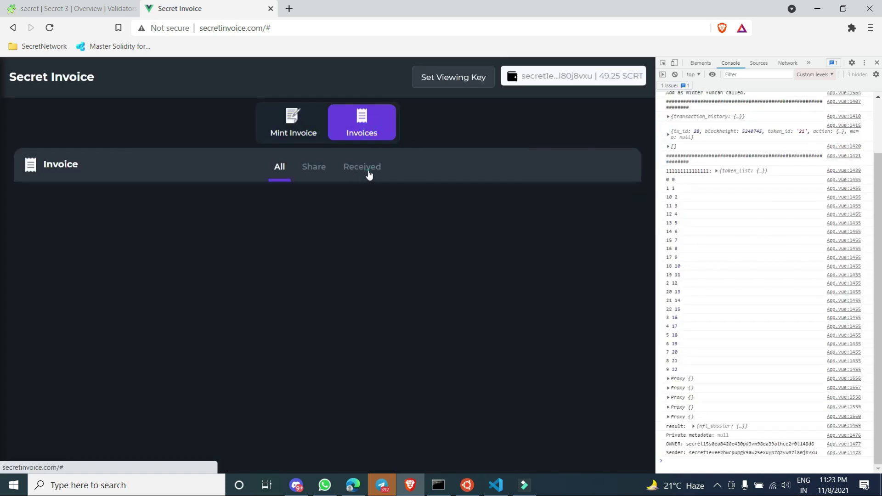
{"action": "left_click", "coordinate": [367, 175]}
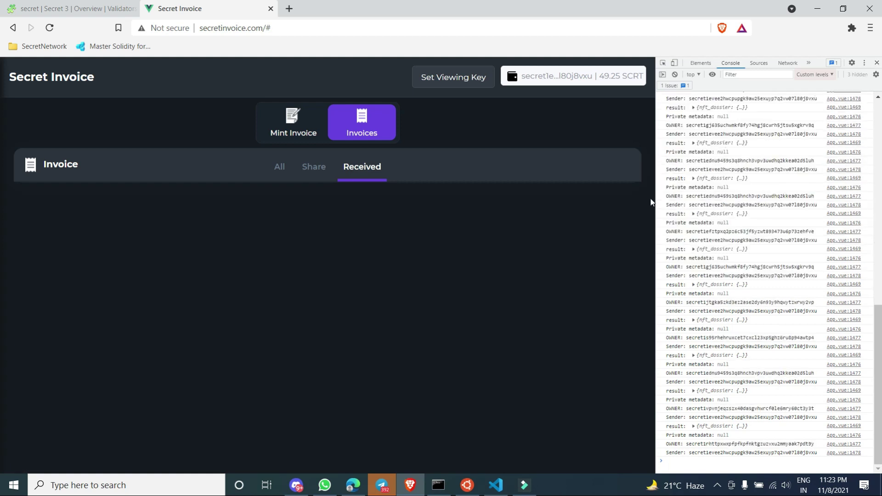
{"action": "left_click_drag", "start_coordinate": [655, 196], "coordinate": [796, 207]}
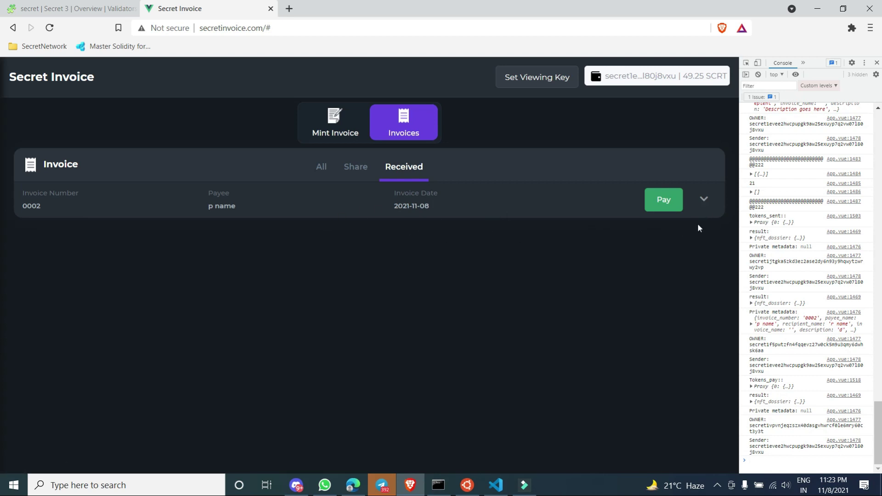
{"action": "left_click", "coordinate": [704, 204]}
Step: Pay the received invoice 0002 and approve the 2 SCRT contract transaction in Keplr
{"action": "left_click", "coordinate": [666, 202]}
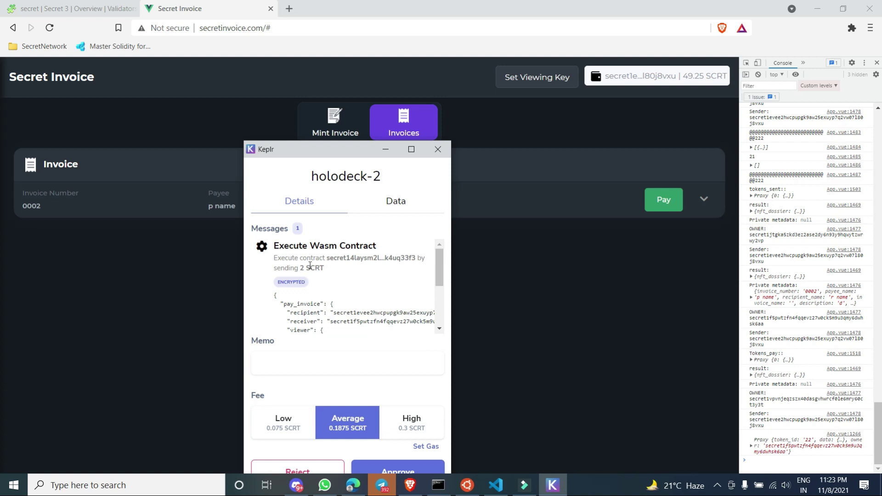
{"action": "left_click", "coordinate": [341, 150]}
{"action": "left_click", "coordinate": [406, 468]}
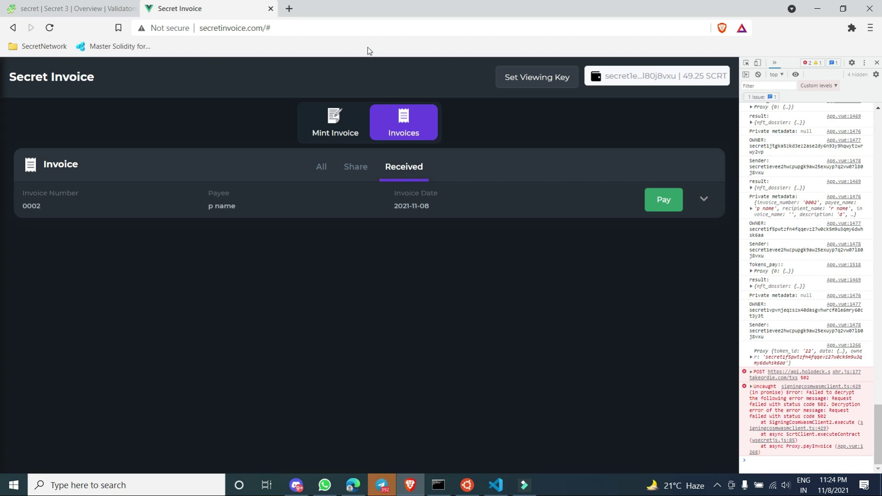
Step: Reload the Secret Invoice page and check the payment status of invoice 0002 among the received invoices
{"action": "left_click", "coordinate": [362, 27]}
{"action": "key", "text": "Return"}
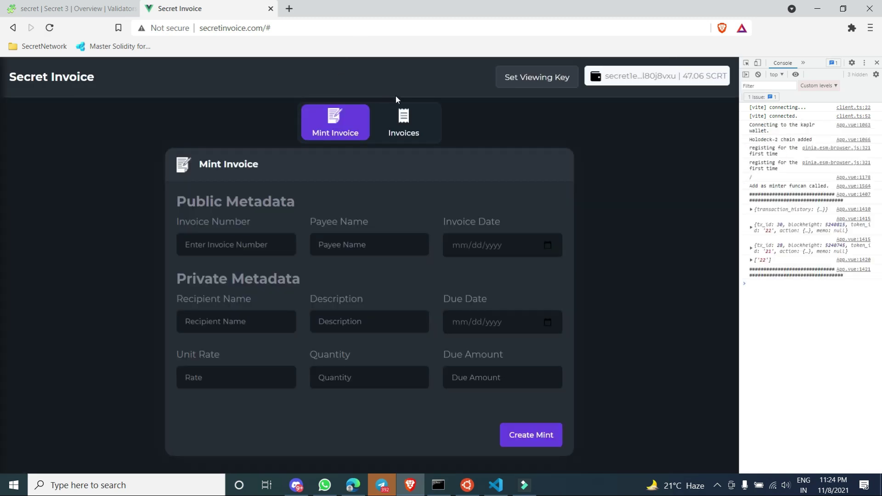
{"action": "left_click", "coordinate": [414, 125]}
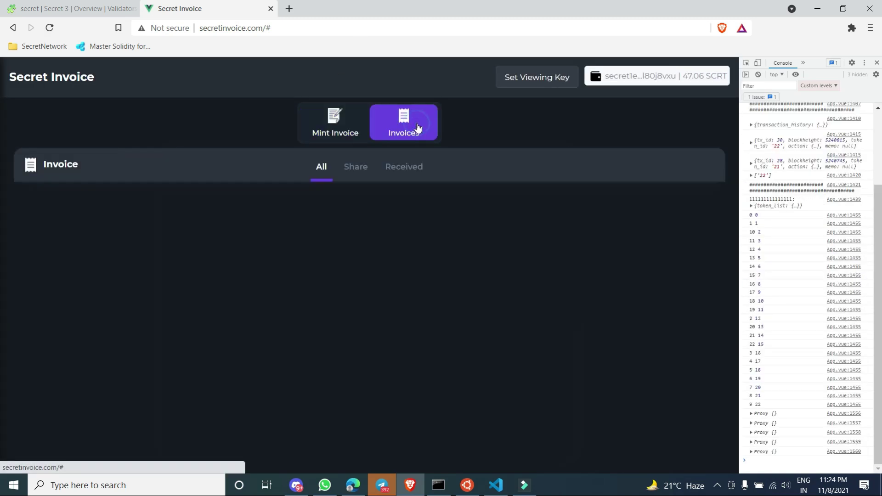
{"action": "left_click", "coordinate": [413, 173]}
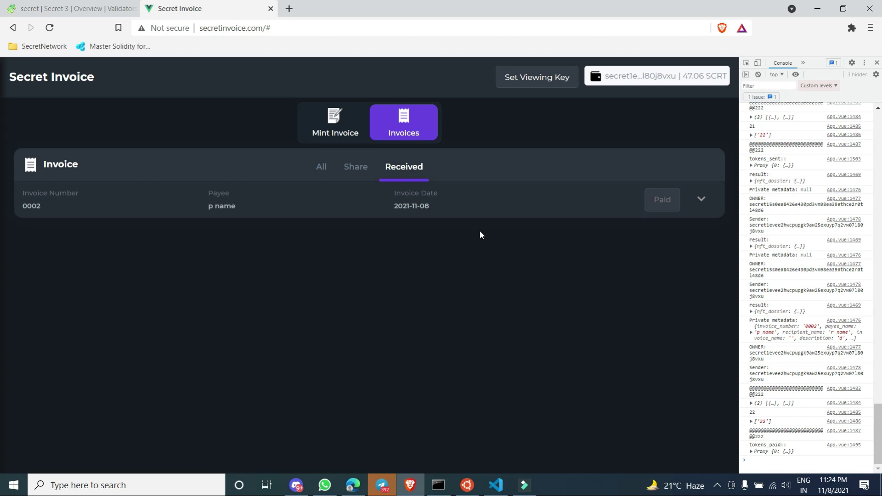
Step: Start a new mint with public metadata: invoice number 003, payee name "Payee name" and invoice date 11/08/2021
{"action": "left_click", "coordinate": [334, 132]}
{"action": "left_click", "coordinate": [261, 244]}
{"action": "type", "text": "003"}
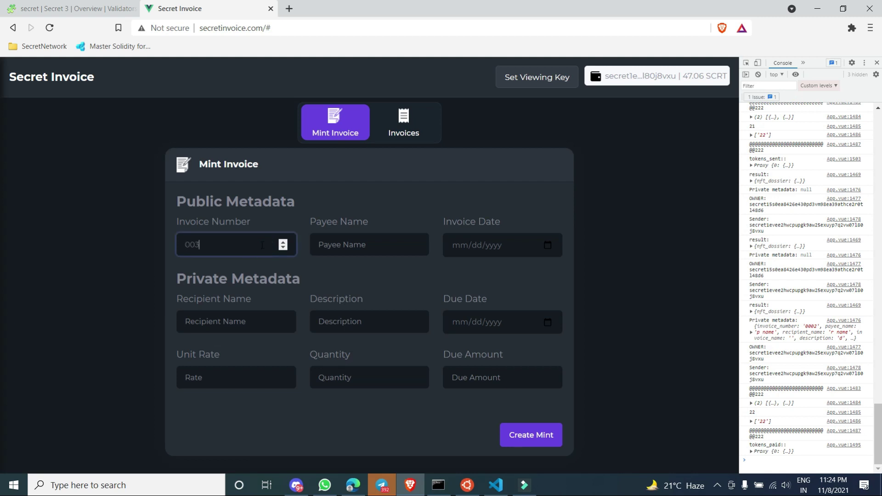
{"action": "key", "text": "Tab"}
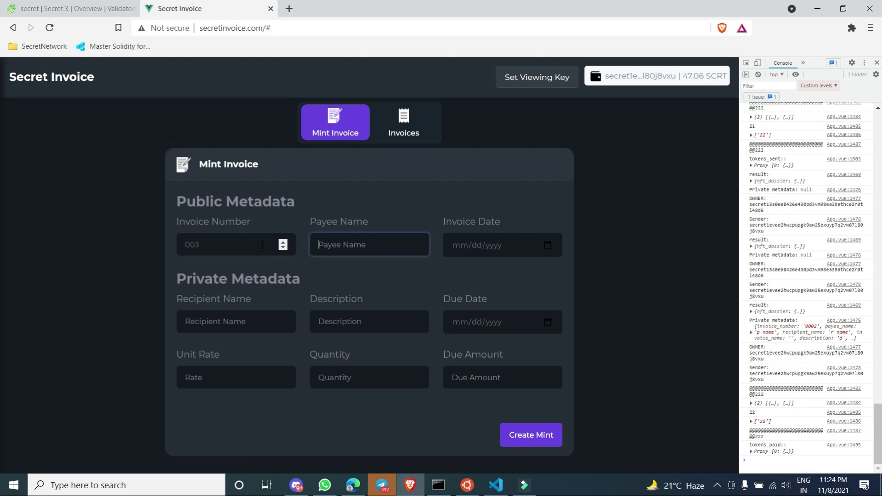
{"action": "type", "text": "Payee name"}
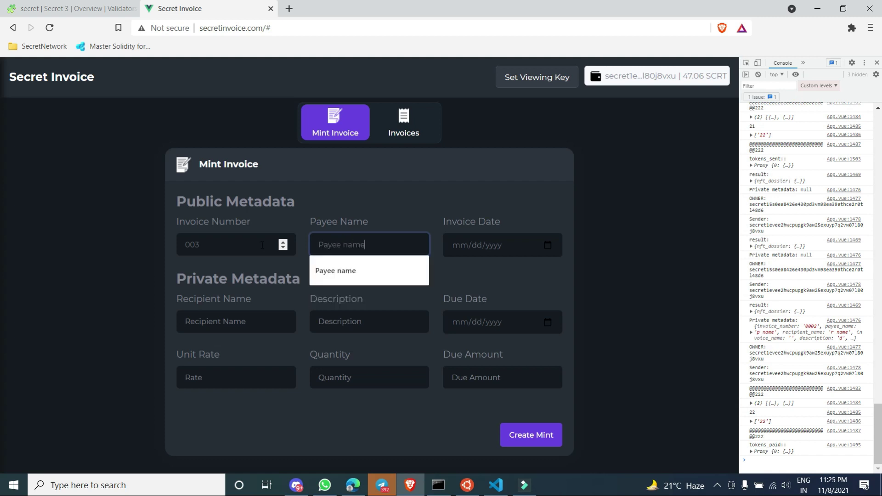
{"action": "key", "text": "Tab"}
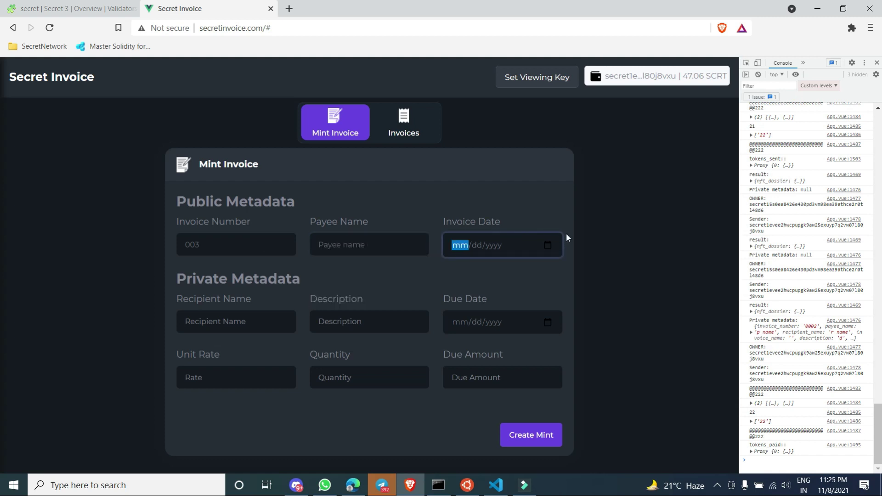
{"action": "left_click", "coordinate": [548, 246]}
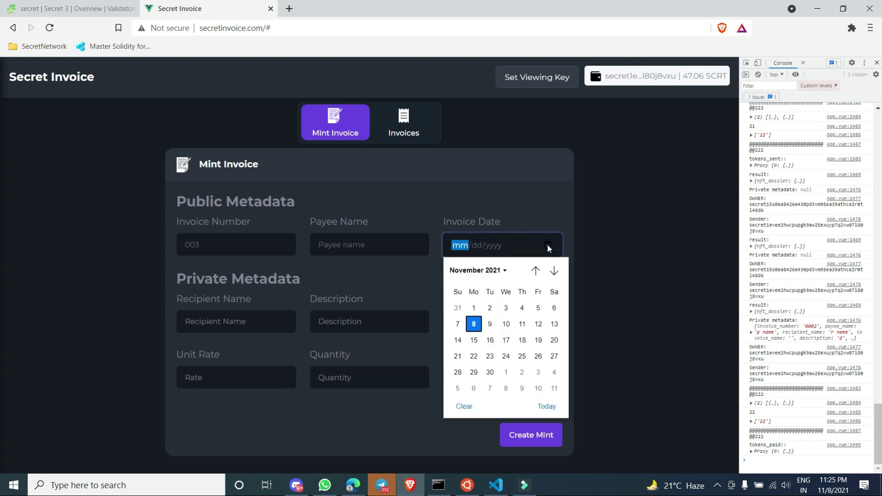
{"action": "left_click", "coordinate": [473, 326]}
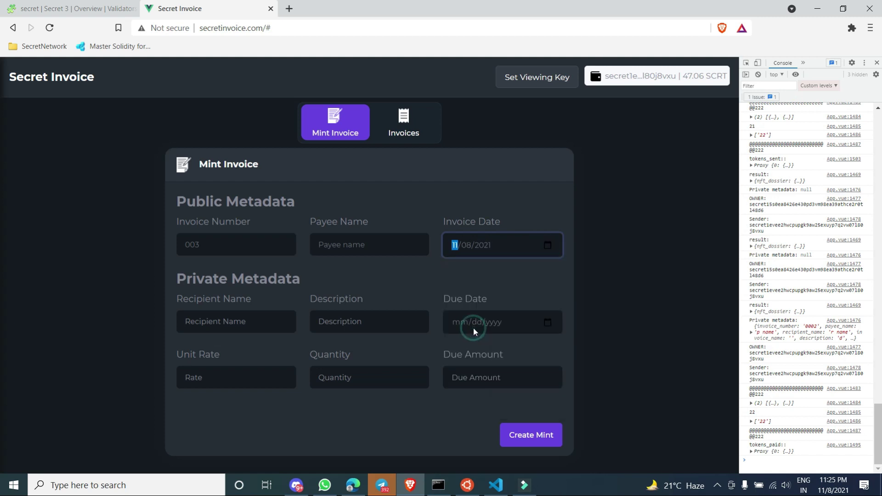
Step: Fill in the private metadata with recipient name "r name", description "d" and due date 11/09/2021
{"action": "left_click", "coordinate": [244, 323]}
{"action": "type", "text": "r name"}
{"action": "key", "text": "Tab"}
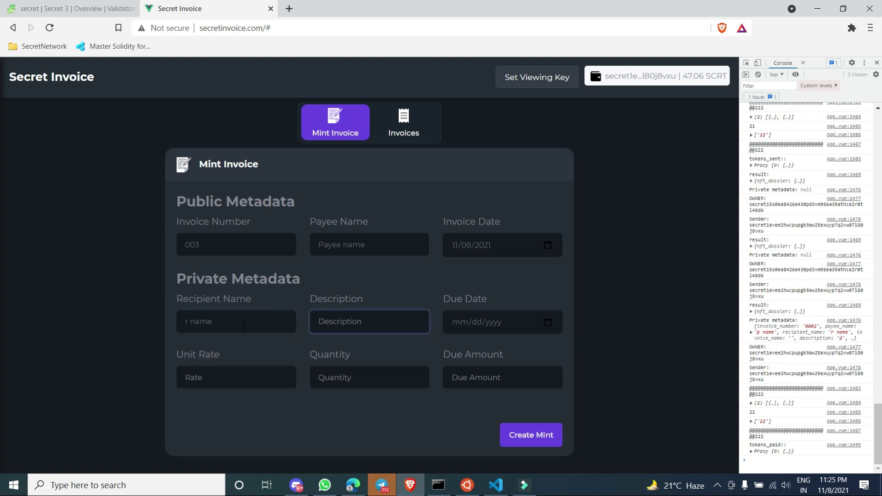
{"action": "type", "text": "d"}
{"action": "key", "text": "Tab"}
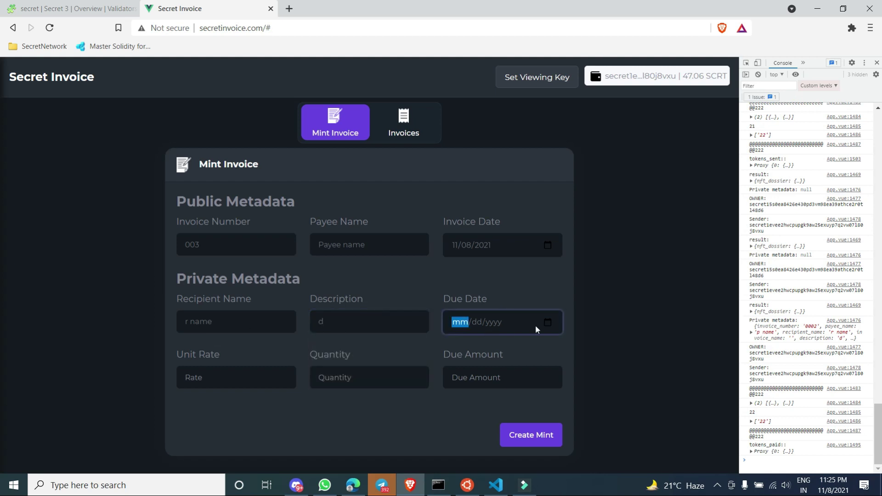
{"action": "left_click", "coordinate": [549, 322]}
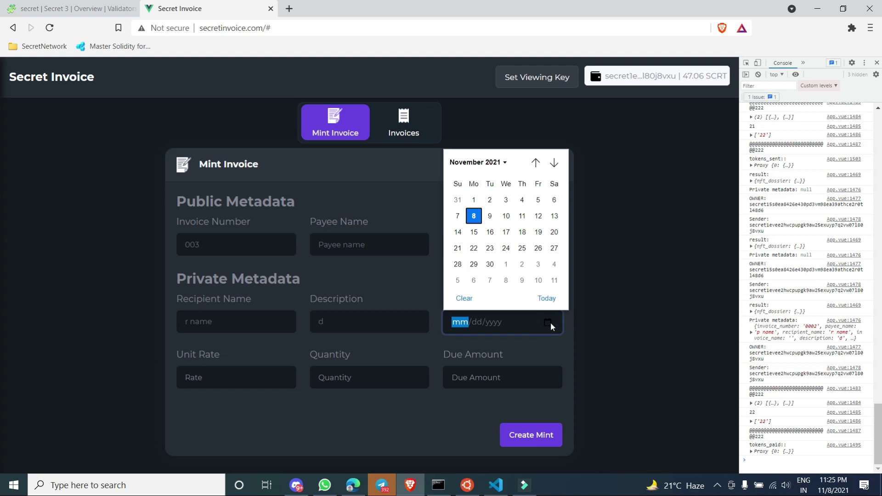
{"action": "left_click", "coordinate": [490, 216]}
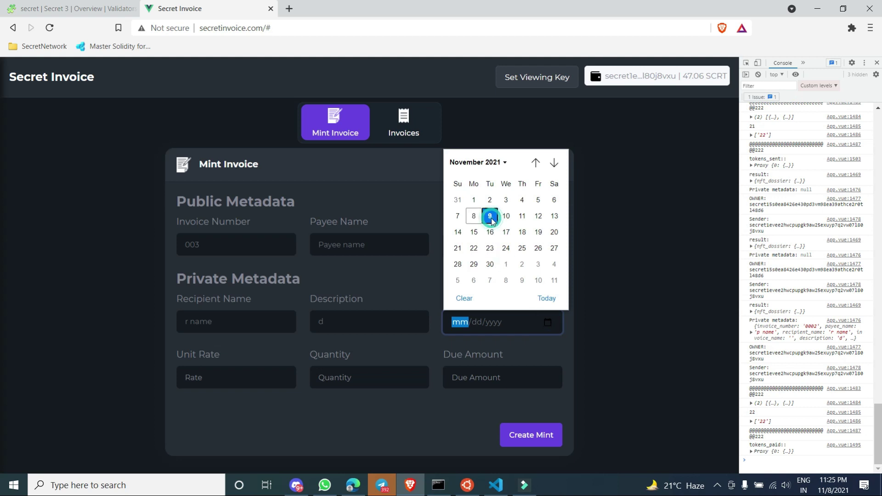
Step: Set the unit rate to 10, the quantity to 2 and the due amount to 20
{"action": "left_click", "coordinate": [235, 373]}
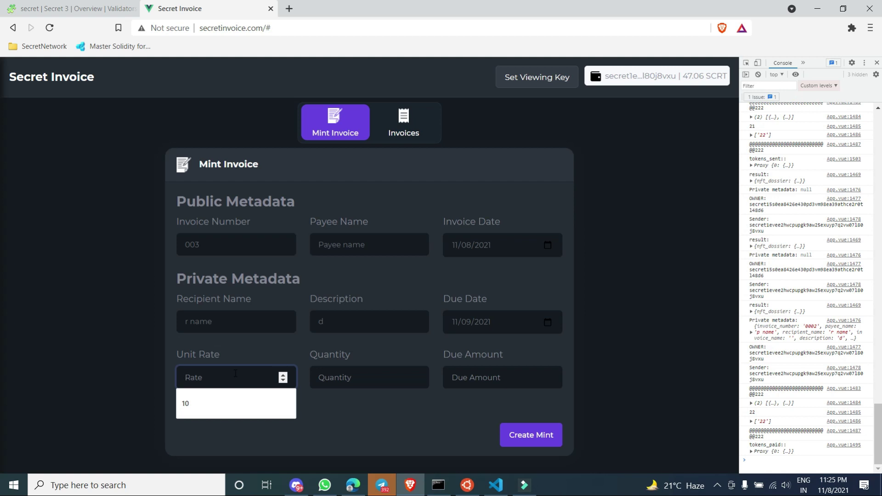
{"action": "type", "text": "10"}
{"action": "key", "text": "Tab"}
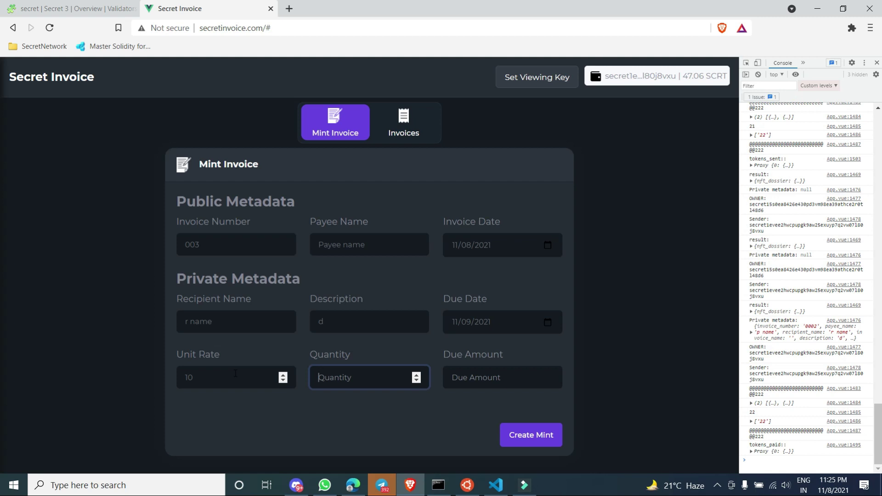
{"action": "type", "text": "2"}
{"action": "left_click", "coordinate": [473, 379]}
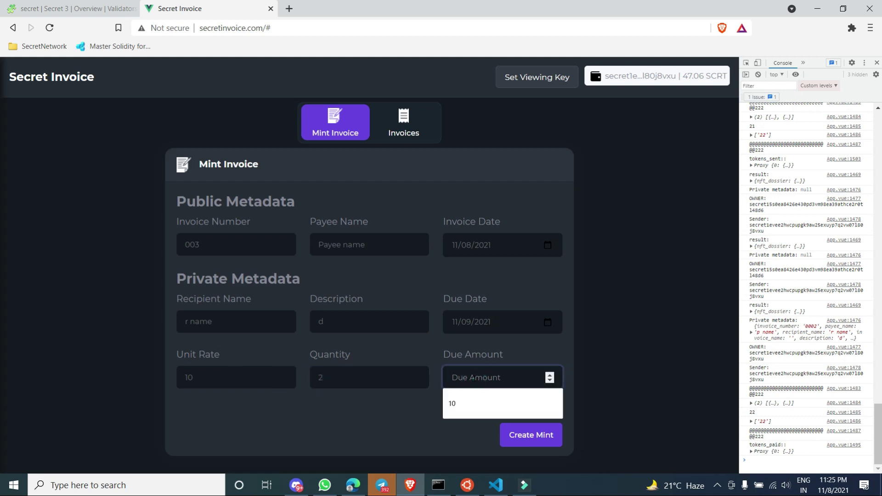
{"action": "type", "text": "20"}
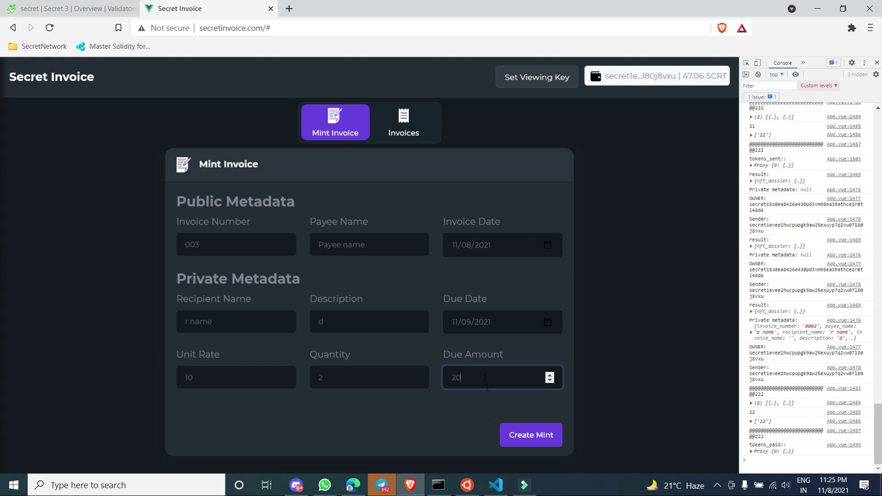
Step: Mint invoice 003, review and approve its transaction in Keplr, and dismiss the confirmation message
{"action": "left_click", "coordinate": [541, 440]}
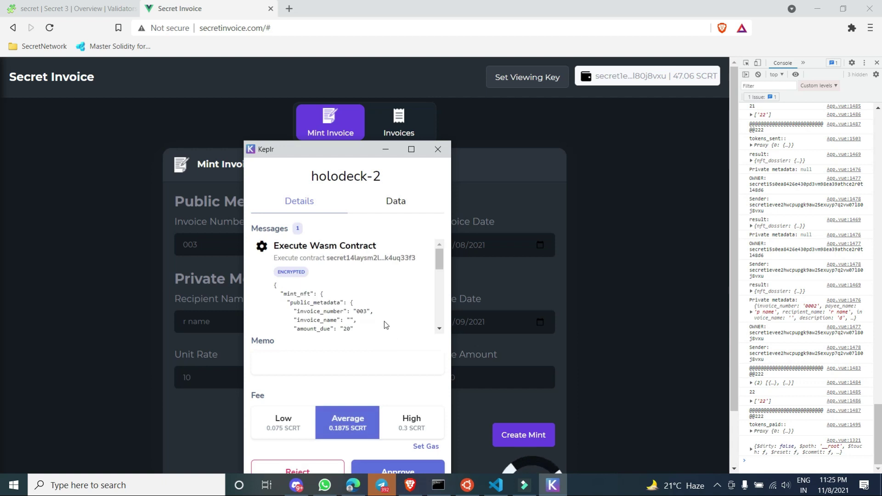
{"action": "scroll", "coordinate": [371, 302], "scroll_direction": "down", "scroll_amount": 1}
{"action": "scroll", "coordinate": [371, 302], "scroll_direction": "down", "scroll_amount": 8}
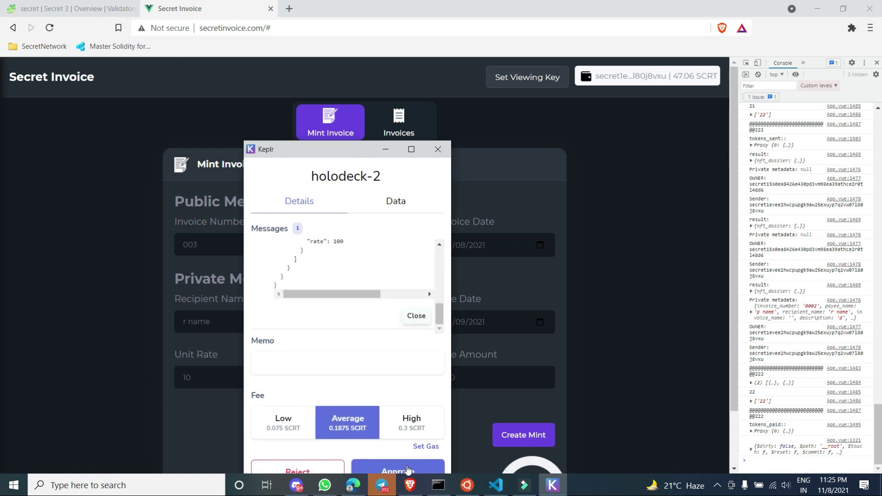
{"action": "left_click", "coordinate": [409, 468]}
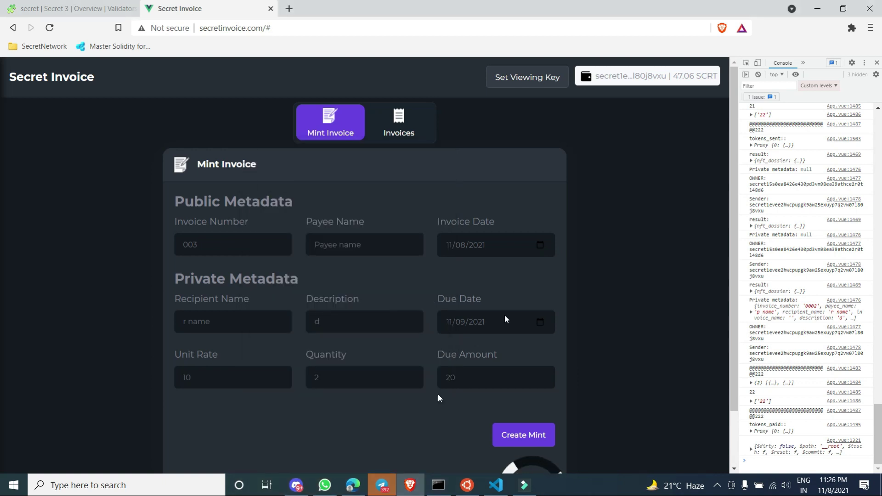
{"action": "left_click", "coordinate": [852, 28]}
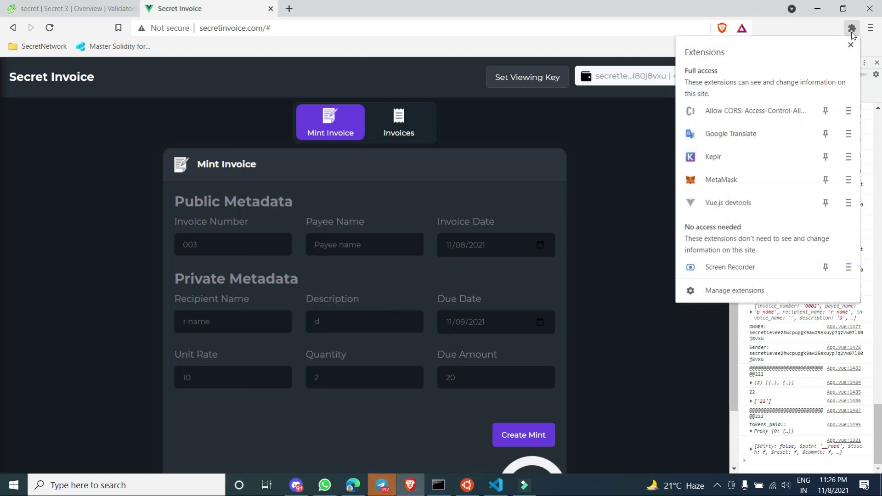
{"action": "left_click", "coordinate": [721, 162]}
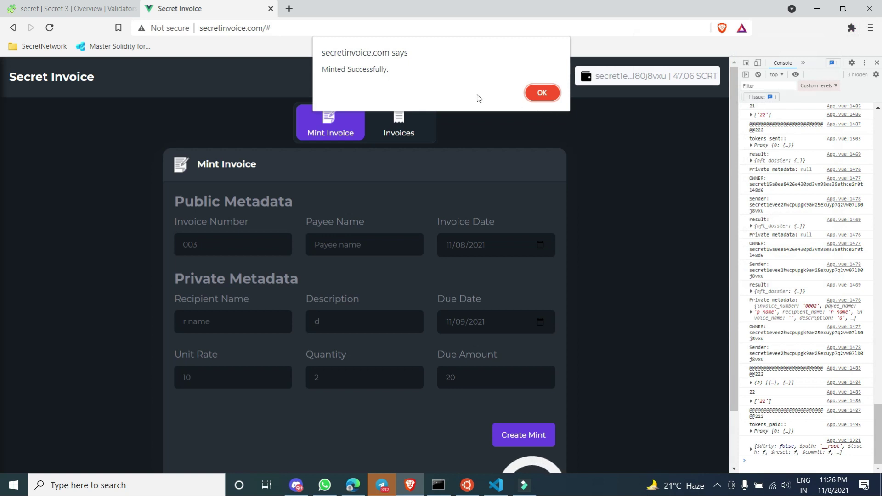
{"action": "left_click", "coordinate": [543, 92]}
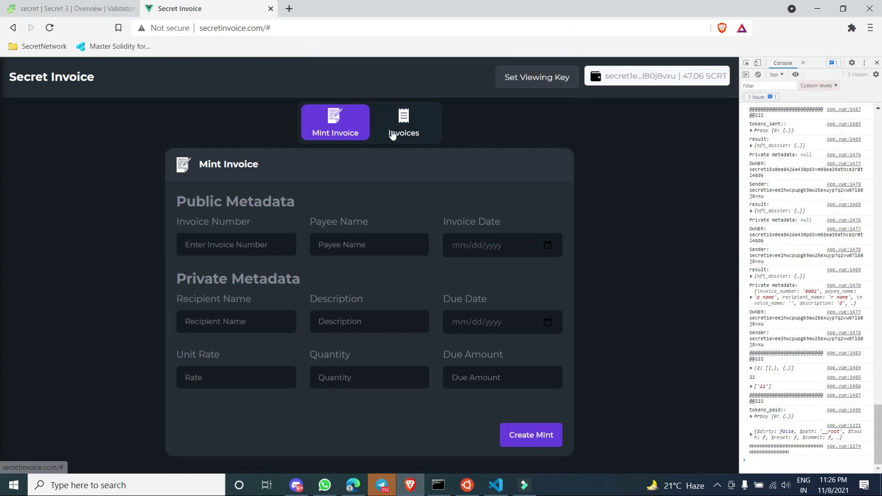
Step: Show all invoices to check invoice 003 and view the active account in the Keplr wallet
{"action": "left_click", "coordinate": [400, 129]}
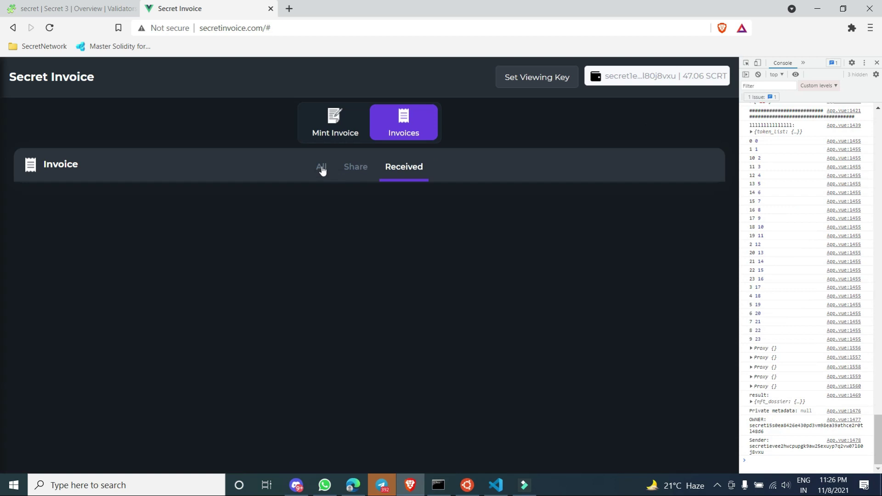
{"action": "left_click", "coordinate": [320, 167]}
{"action": "left_click", "coordinate": [851, 29]}
{"action": "left_click", "coordinate": [744, 156]}
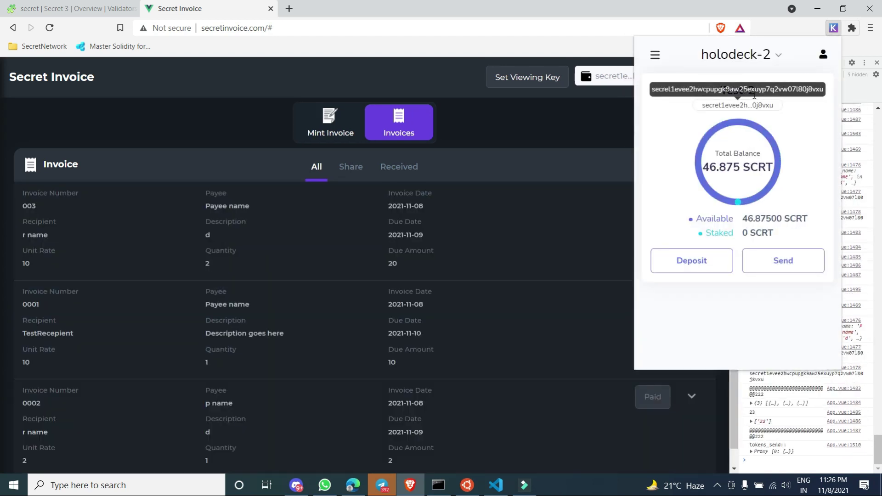
{"action": "left_click", "coordinate": [498, 343]}
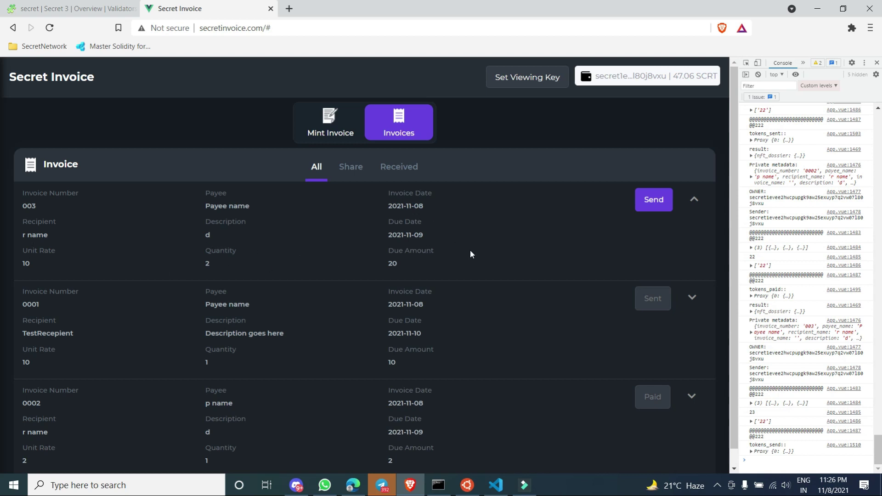
Step: Start sending invoice 003 and approve the contract's whitelisted-approval transaction in Keplr
{"action": "left_click", "coordinate": [655, 203]}
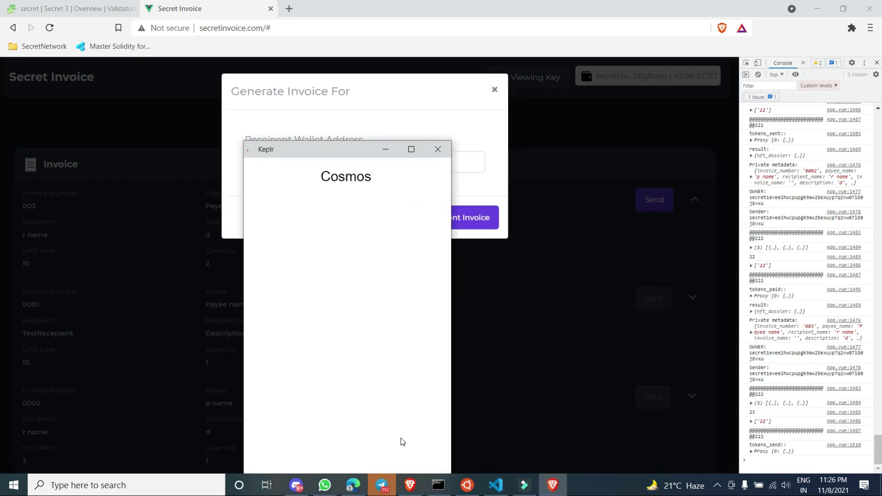
{"action": "left_click", "coordinate": [417, 467]}
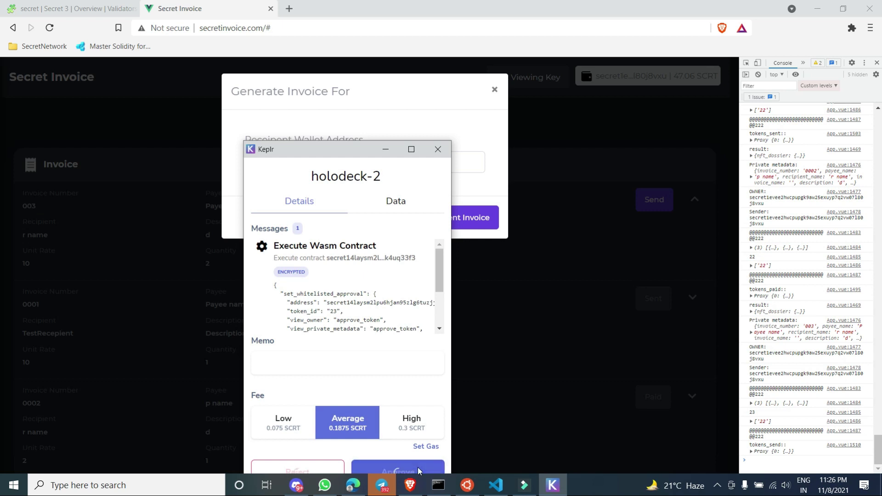
Step: Copy the Test-1 wallet address from the Visual Studio Code notes and paste it as the invoice recipient in Secret Invoice
{"action": "key", "text": "alt+Tab"}
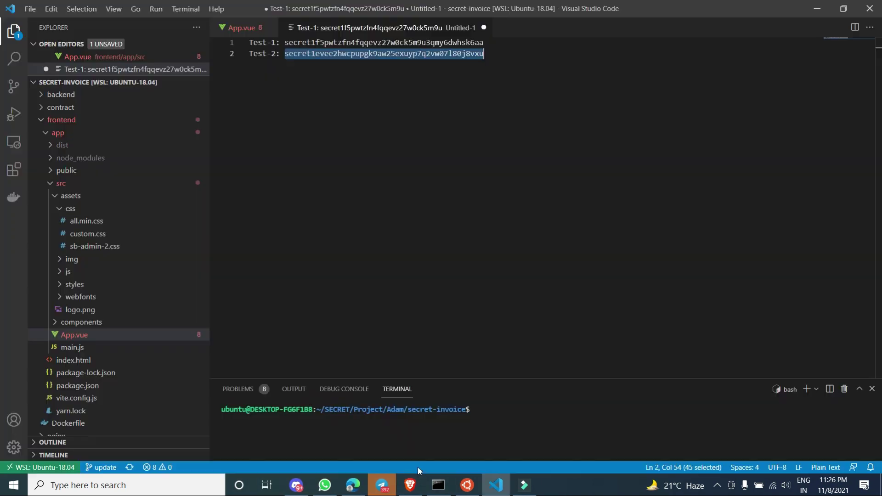
{"action": "double_click", "coordinate": [472, 43]}
{"action": "key", "text": "ctrl+c"}
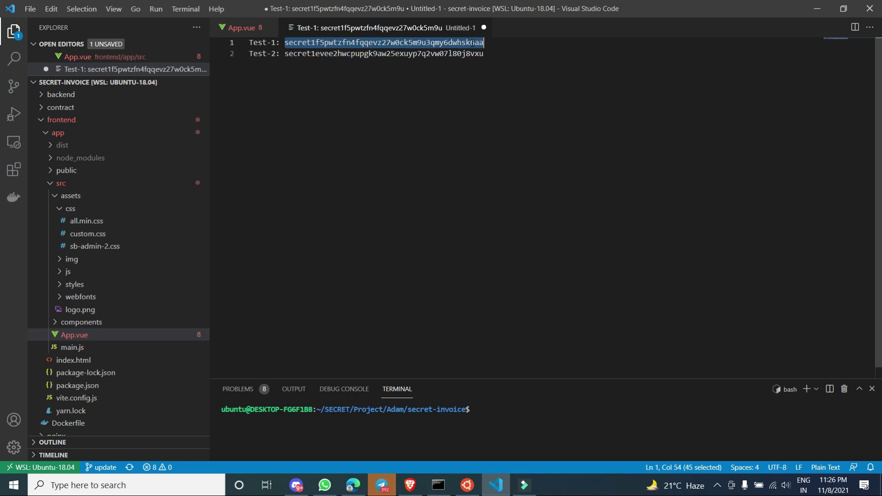
{"action": "key", "text": "alt+Tab"}
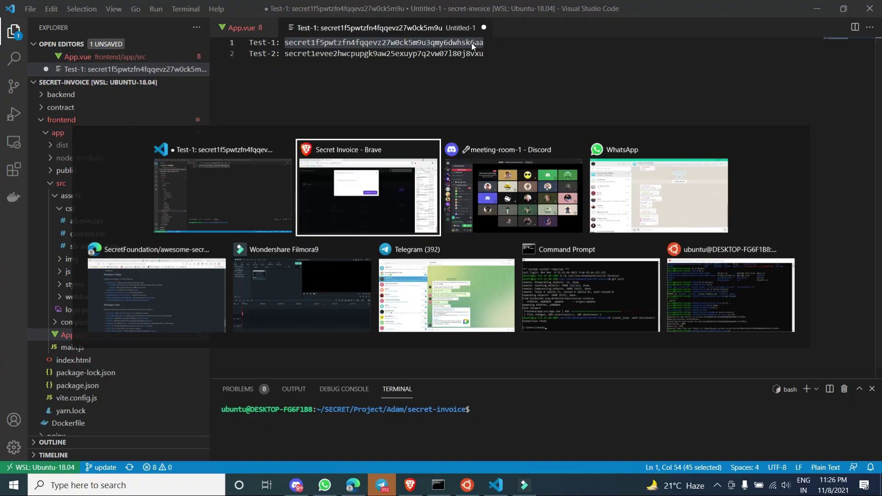
{"action": "left_click", "coordinate": [348, 161]}
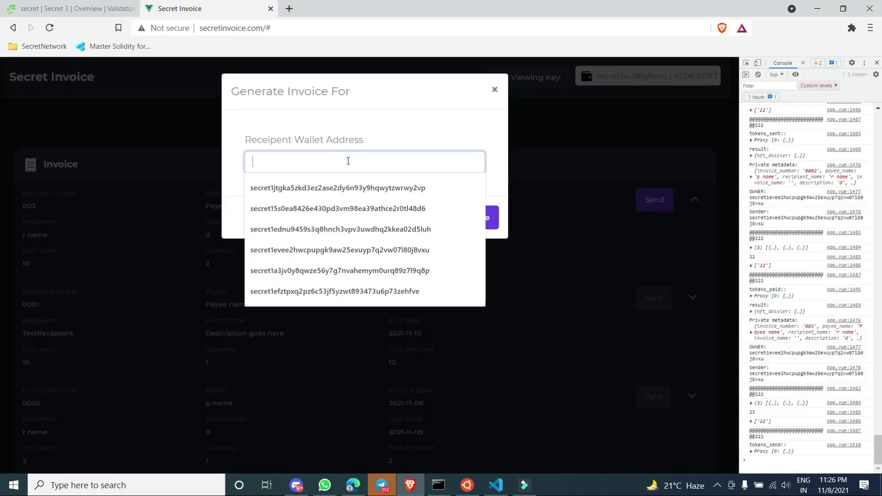
{"action": "key", "text": "ctrl+v"}
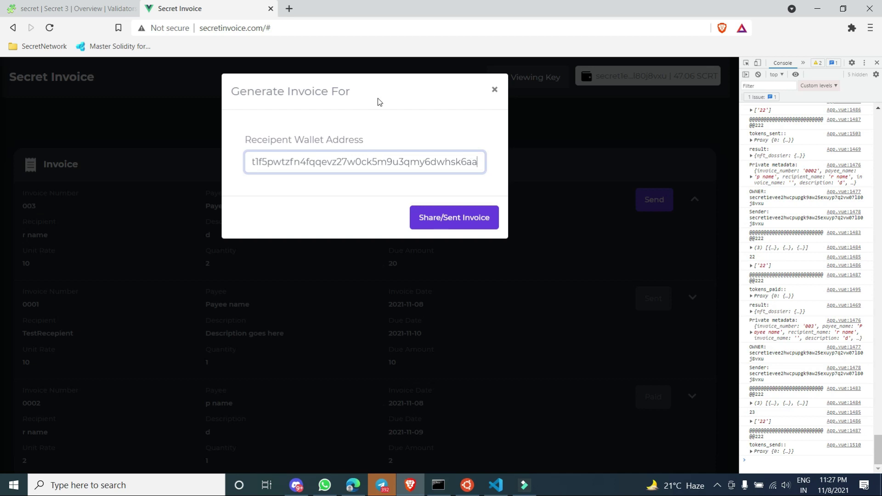
Step: Share invoice 003 with the Test-1 recipient, review and approve the transaction in Keplr, and close the recipient dialog
{"action": "left_click", "coordinate": [454, 216]}
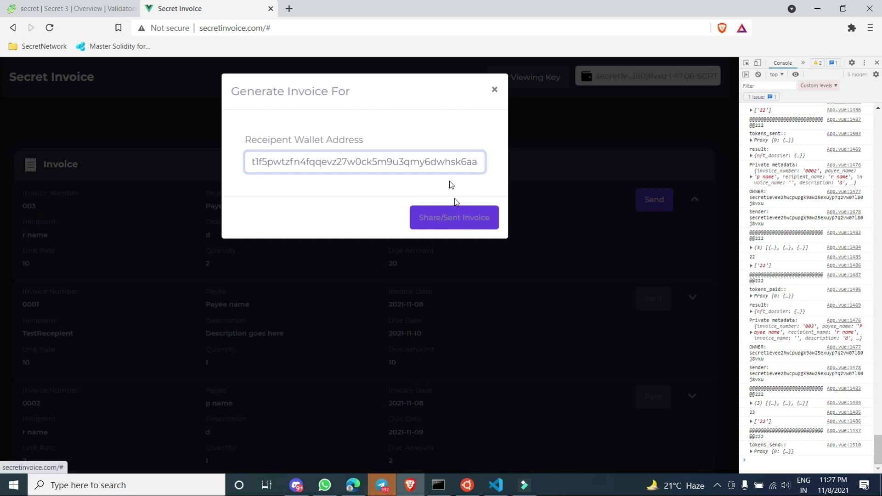
{"action": "left_click", "coordinate": [453, 224]}
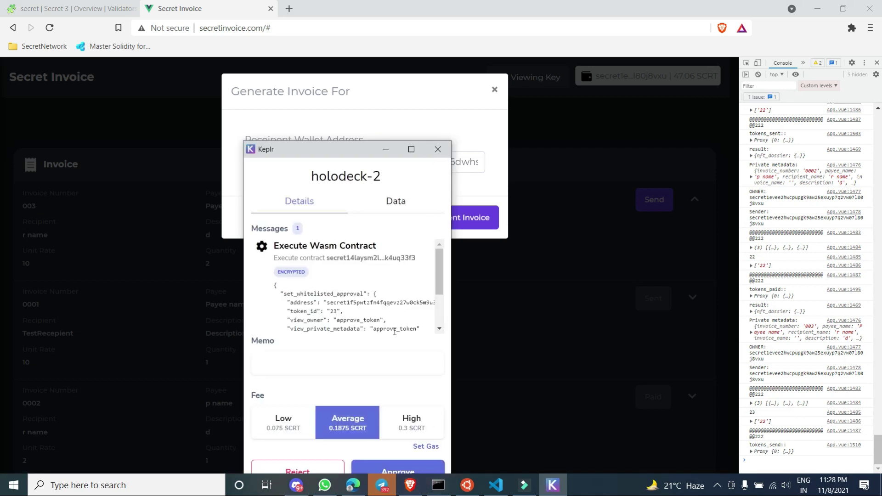
{"action": "scroll", "coordinate": [394, 331], "scroll_direction": "down", "scroll_amount": 3}
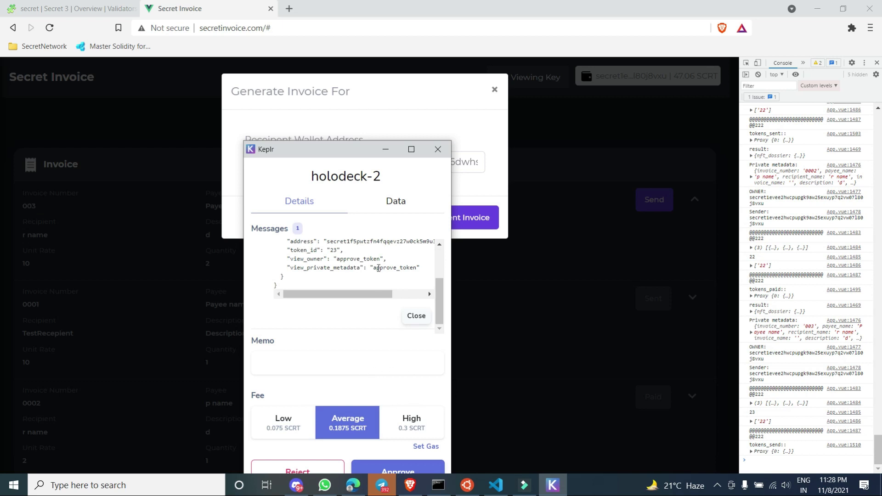
{"action": "scroll", "coordinate": [373, 265], "scroll_direction": "up", "scroll_amount": 3}
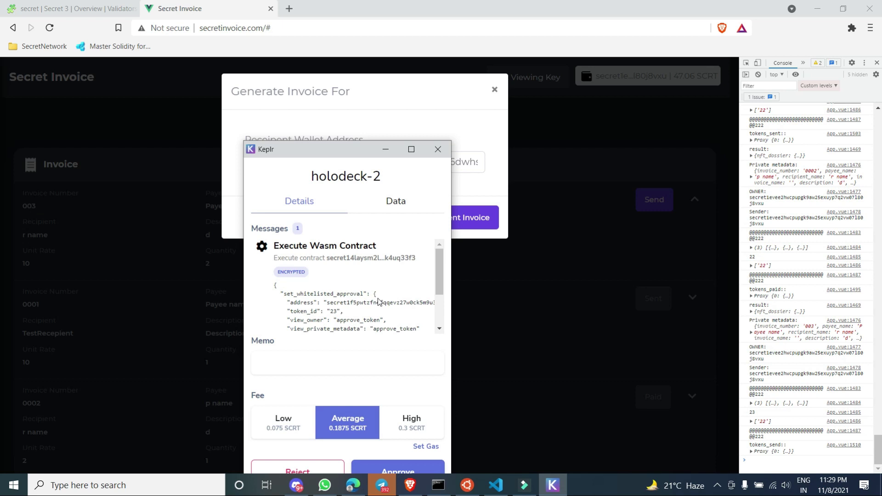
{"action": "scroll", "coordinate": [403, 304], "scroll_direction": "down", "scroll_amount": 2}
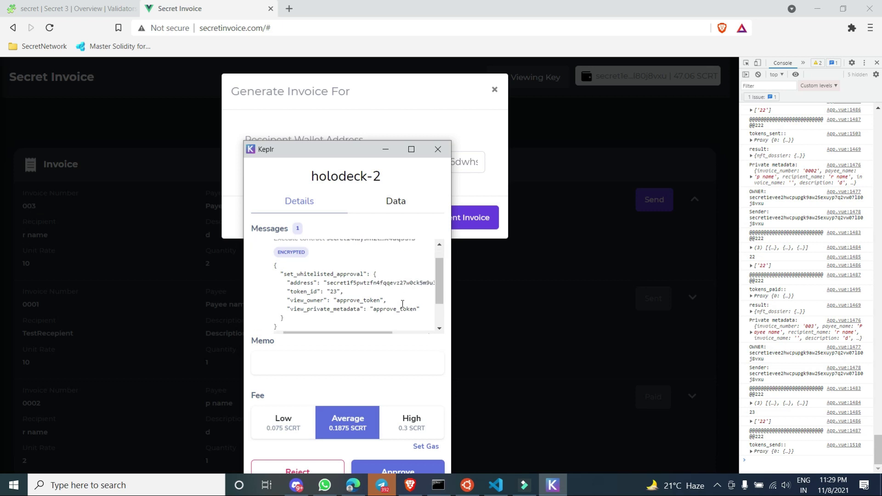
{"action": "scroll", "coordinate": [403, 303], "scroll_direction": "down", "scroll_amount": 1}
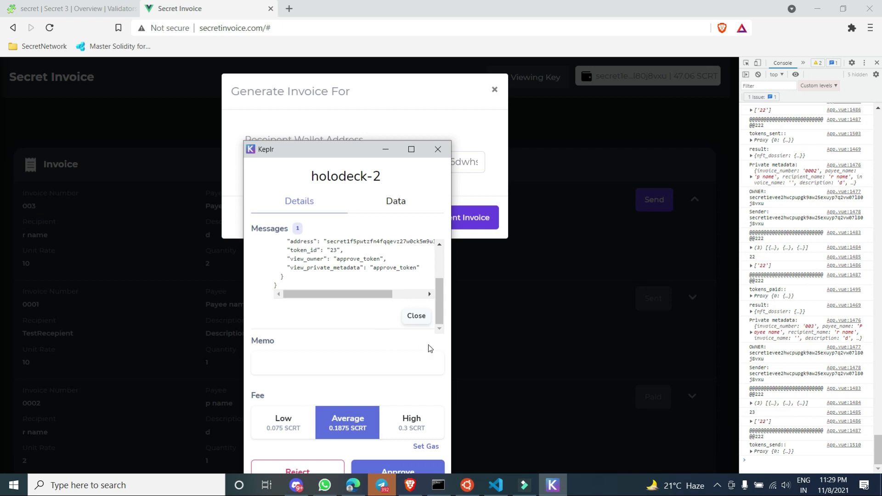
{"action": "left_click", "coordinate": [406, 470]}
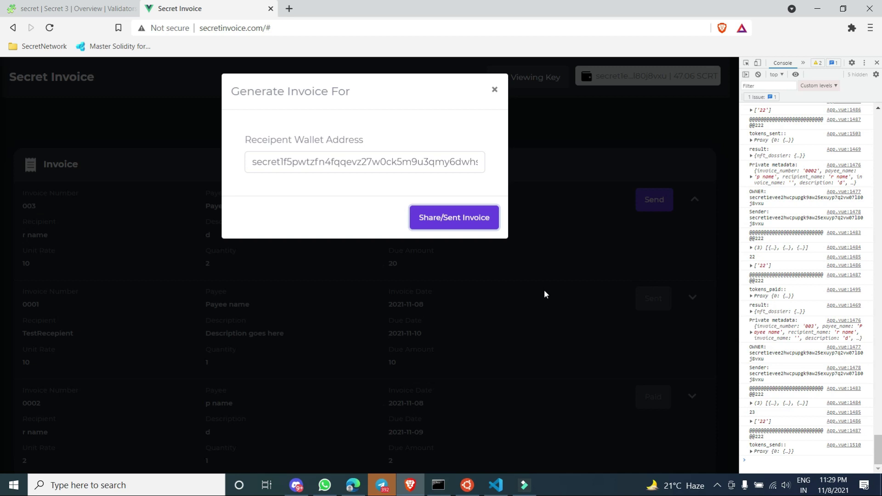
{"action": "left_click", "coordinate": [495, 91]}
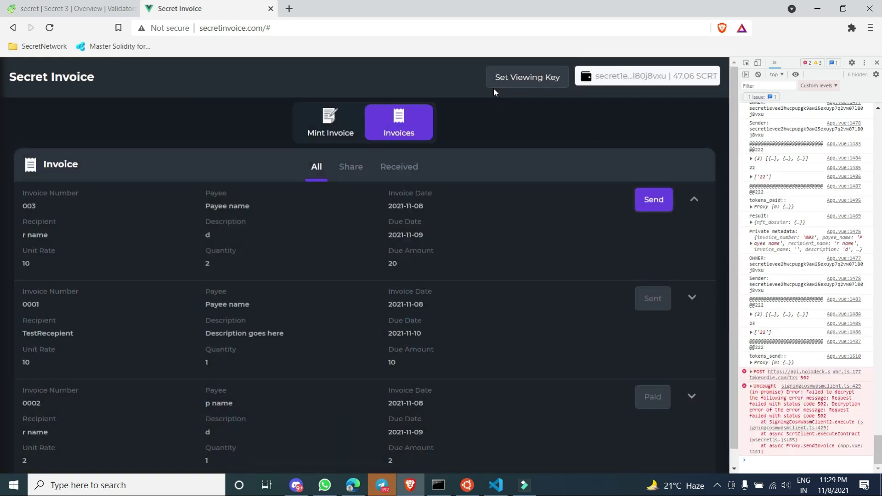
Step: Reload the Secret Invoice page and check the status of invoice 003 in the full invoices list
{"action": "left_click", "coordinate": [356, 27]}
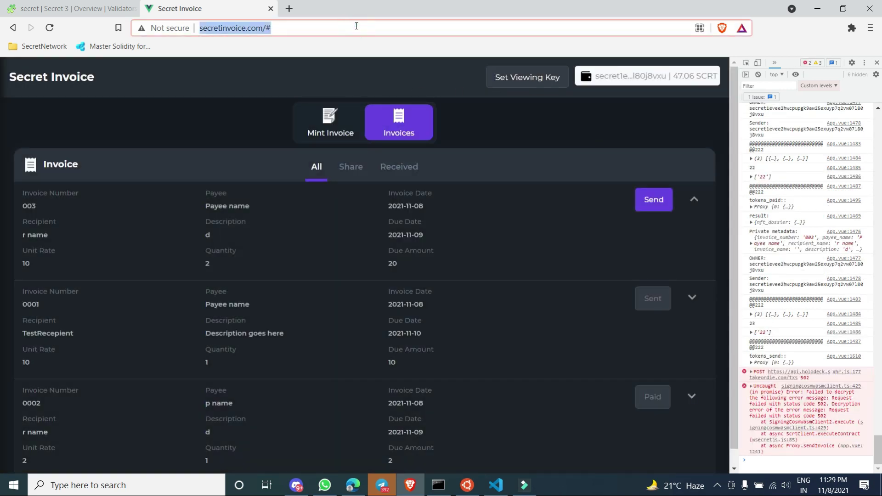
{"action": "key", "text": "Return"}
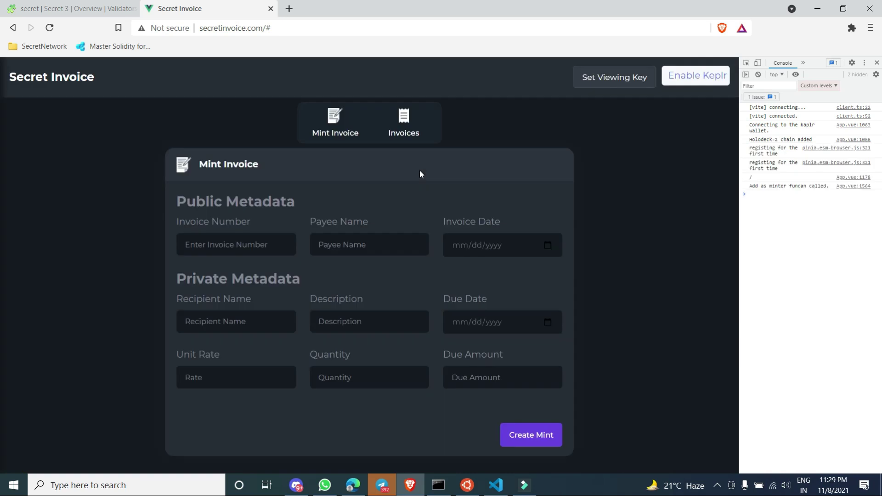
{"action": "left_click", "coordinate": [420, 141]}
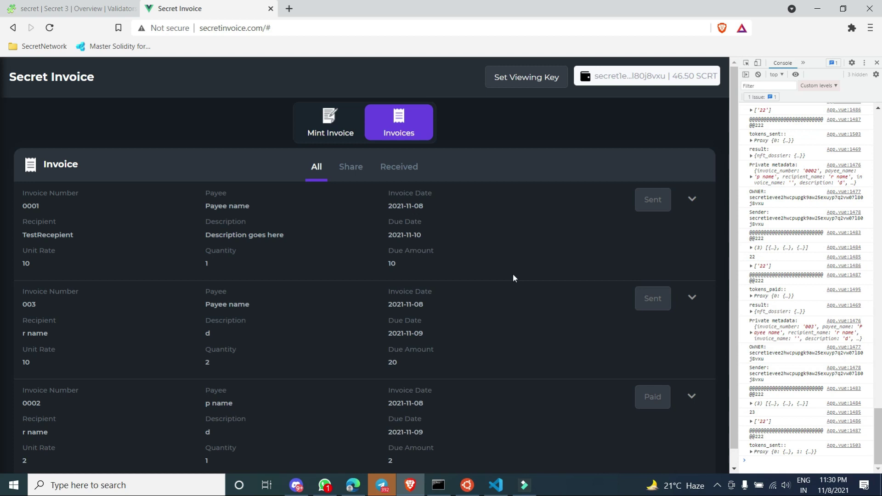
{"action": "scroll", "coordinate": [338, 293], "scroll_direction": "down", "scroll_amount": 1}
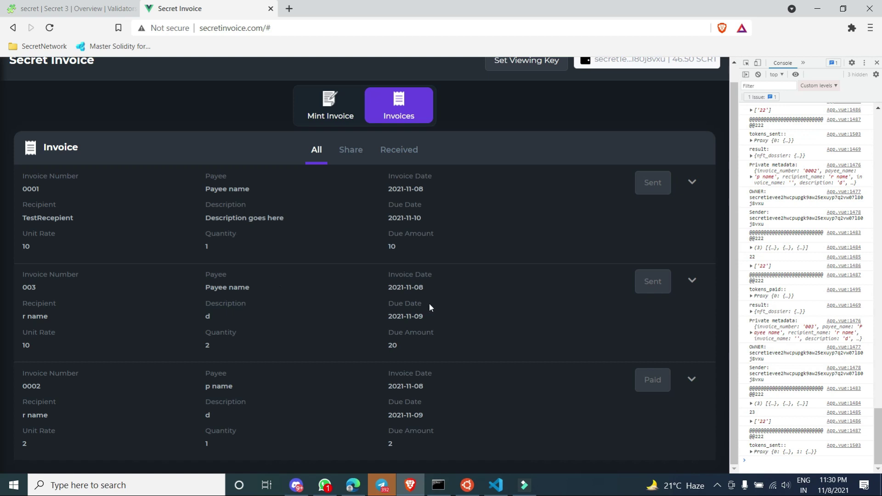
Step: Switch the Keplr wallet from Test-2 to the Test-1 account and reload the Secret Invoice page
{"action": "left_click", "coordinate": [852, 28]}
{"action": "left_click", "coordinate": [737, 158]}
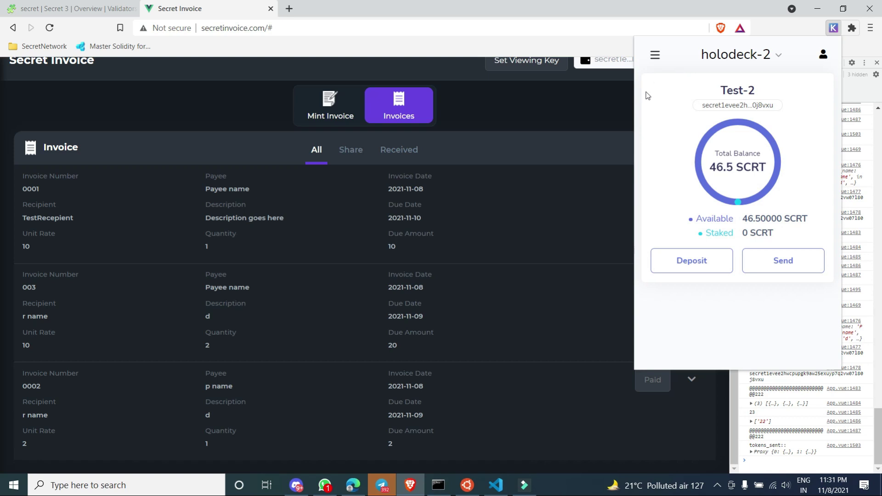
{"action": "left_click", "coordinate": [823, 55]}
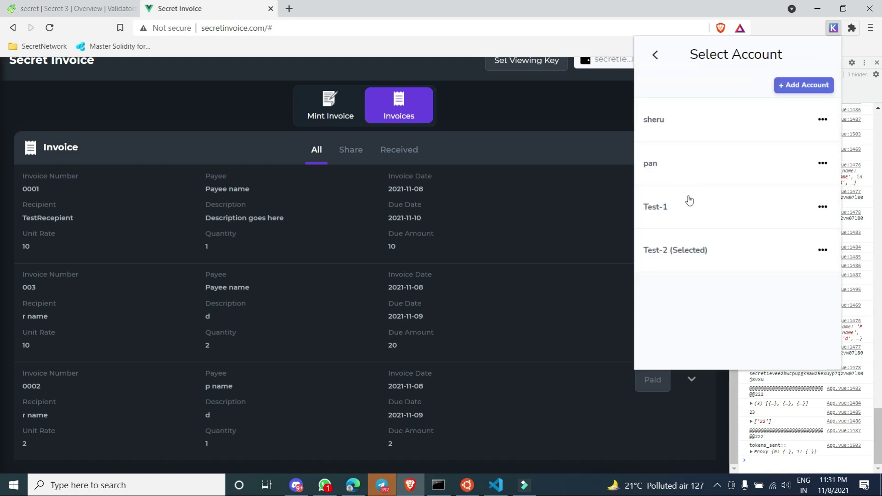
{"action": "left_click", "coordinate": [697, 217]}
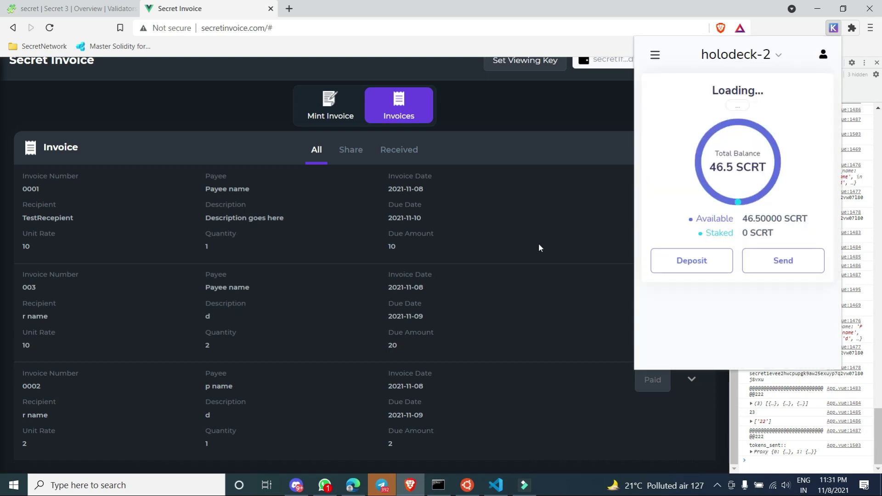
{"action": "left_click", "coordinate": [426, 25]}
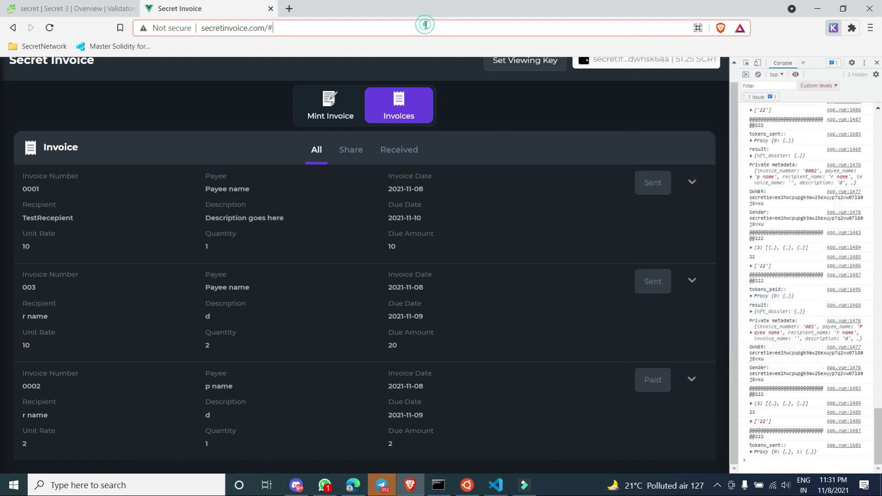
{"action": "key", "text": "Return"}
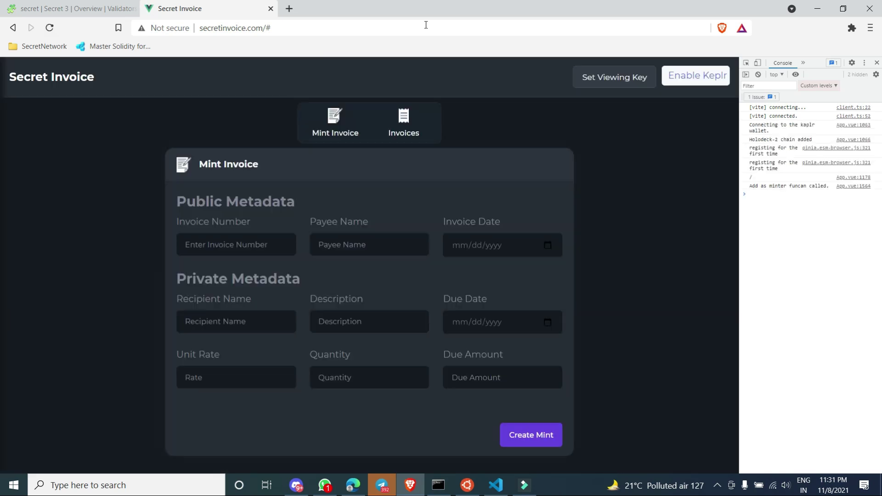
Step: Show the invoices received by Test-1 and start paying invoice 003, moving the Keplr request window fully into view
{"action": "left_click", "coordinate": [422, 131]}
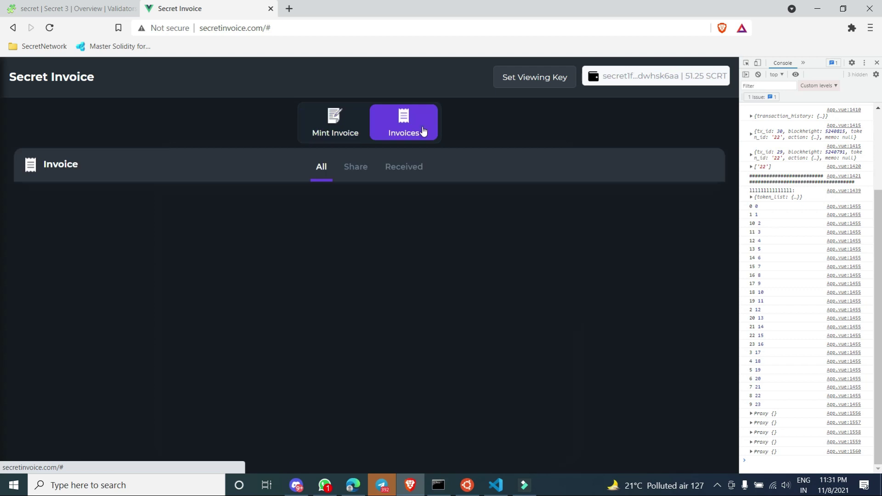
{"action": "left_click", "coordinate": [402, 175]}
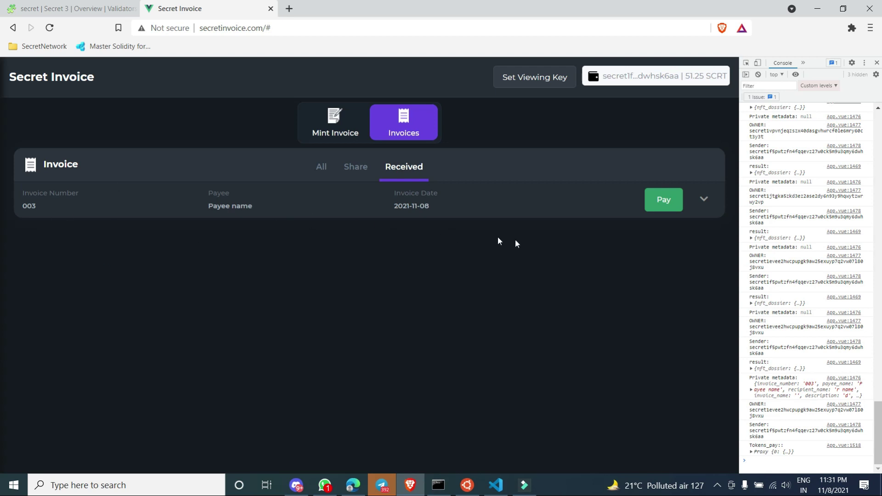
{"action": "left_click", "coordinate": [662, 205]}
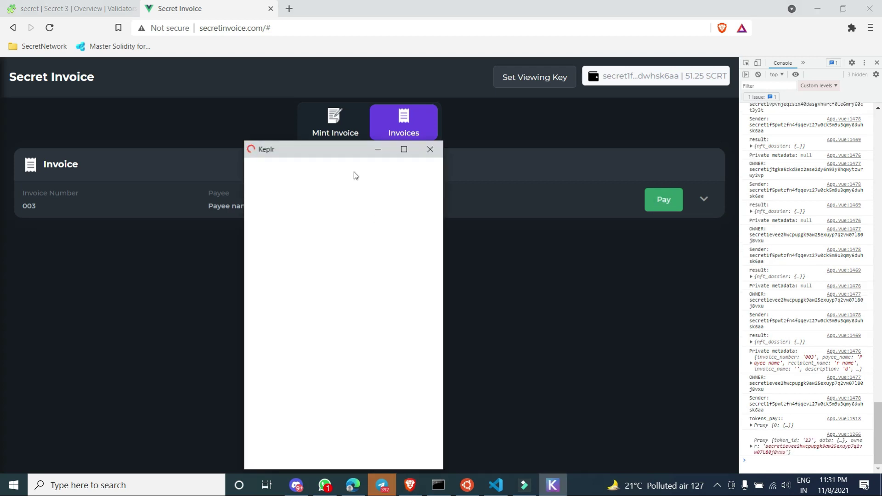
{"action": "left_click_drag", "start_coordinate": [335, 150], "coordinate": [407, 69]}
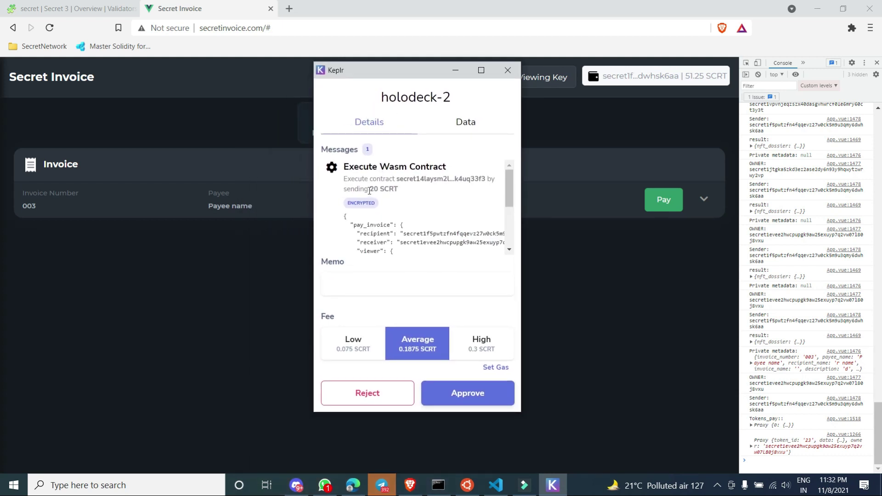
Step: Examine the contract execution message and the SCRT amount being sent in the Keplr payment request for invoice 003
{"action": "left_click_drag", "start_coordinate": [370, 190], "coordinate": [404, 194]}
{"action": "left_click", "coordinate": [410, 194]}
{"action": "left_click_drag", "start_coordinate": [399, 192], "coordinate": [343, 182]}
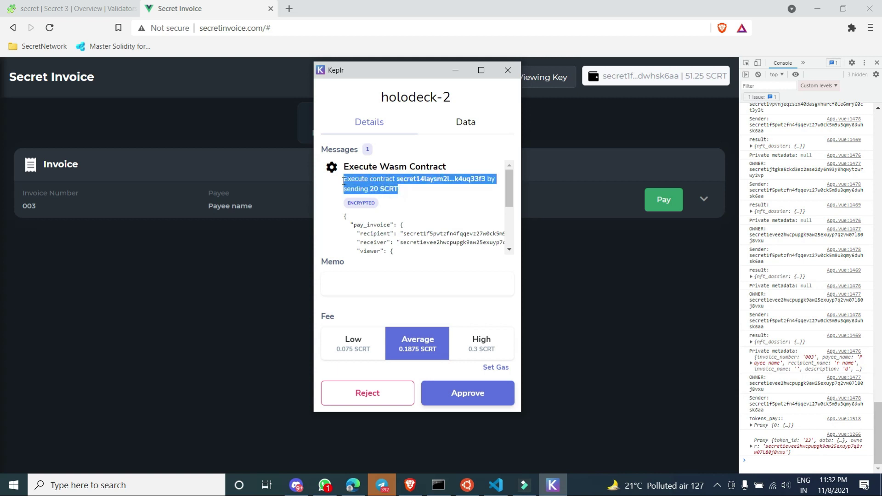
{"action": "left_click", "coordinate": [343, 181]}
{"action": "left_click", "coordinate": [400, 189]}
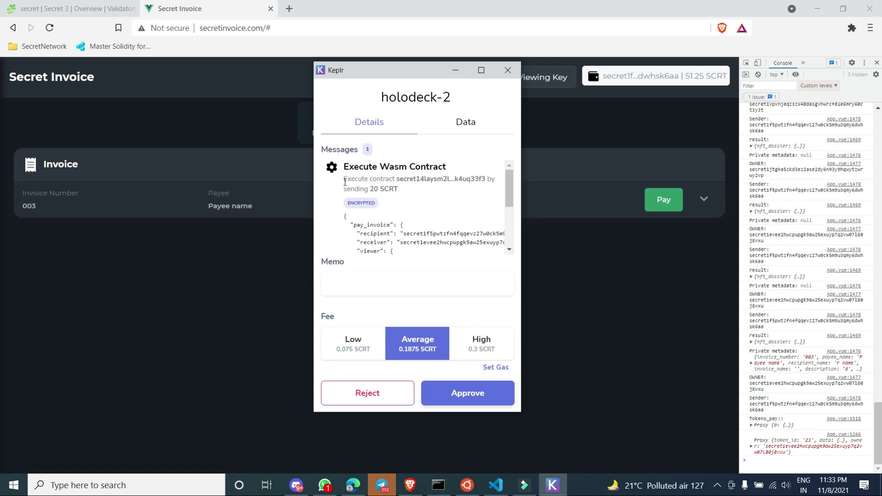
{"action": "left_click_drag", "start_coordinate": [344, 181], "coordinate": [404, 195]}
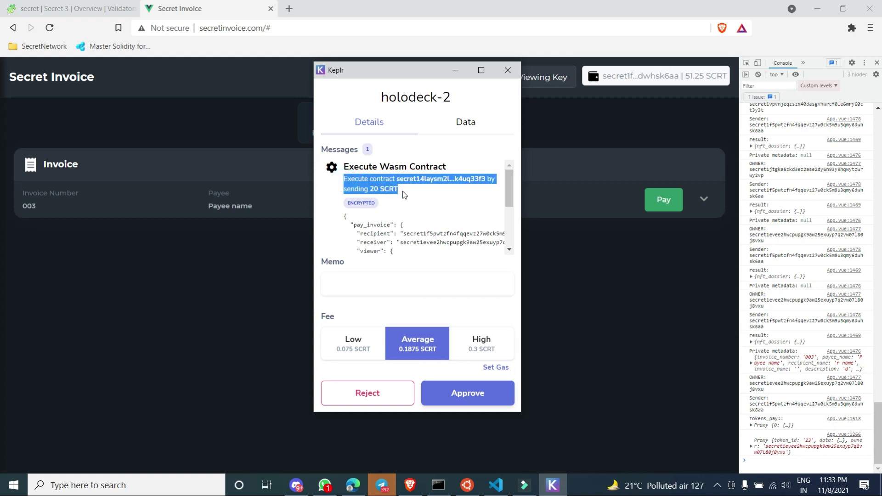
{"action": "left_click", "coordinate": [404, 195]}
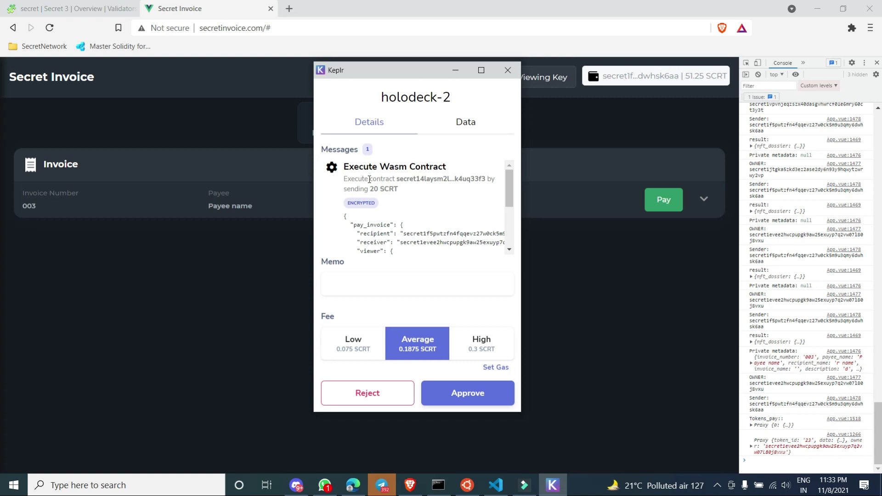
Step: Highlight the contract address in the Keplr request and approve the 20 SCRT payment for invoice 003 with the Average fee
{"action": "double_click", "coordinate": [422, 180]}
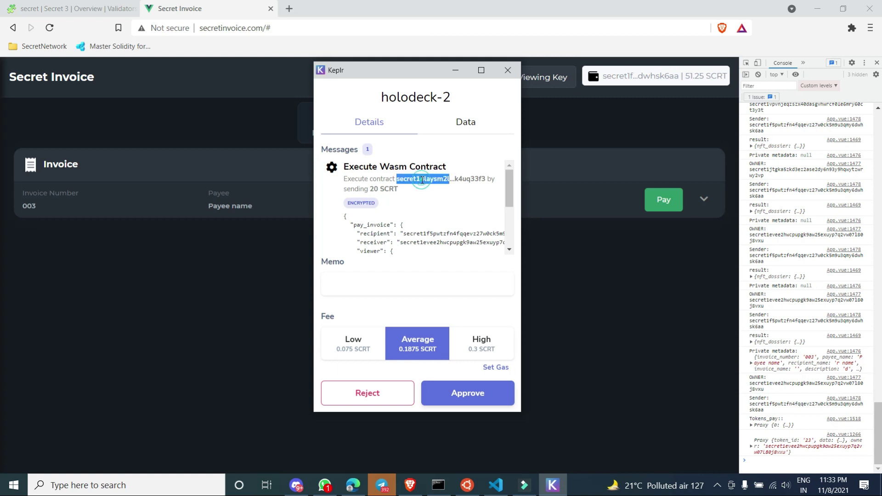
{"action": "left_click", "coordinate": [422, 180]}
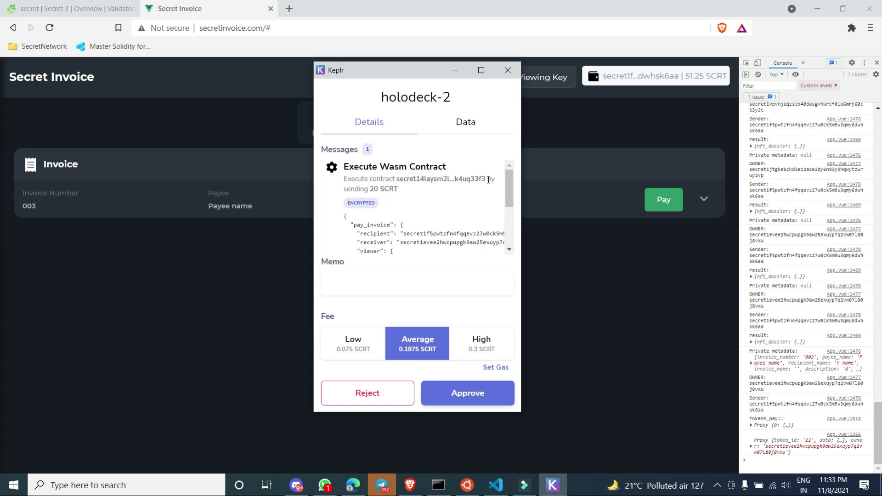
{"action": "left_click_drag", "start_coordinate": [486, 180], "coordinate": [398, 180]}
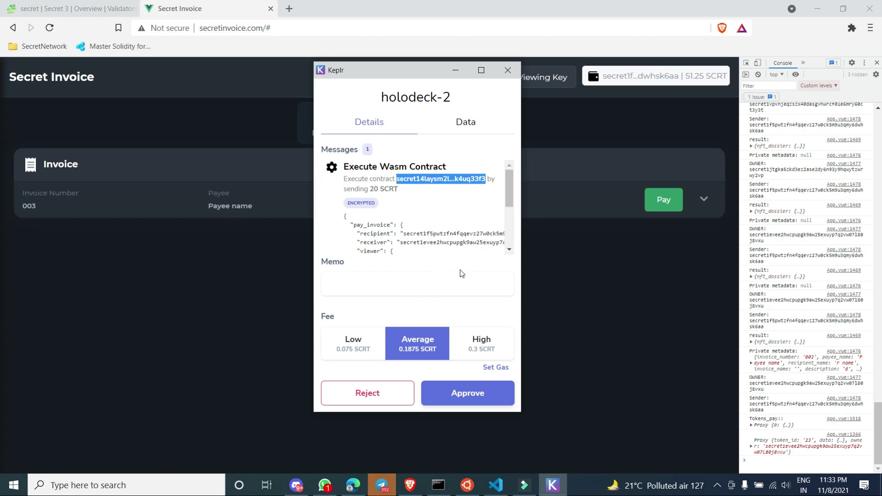
{"action": "left_click", "coordinate": [491, 391]}
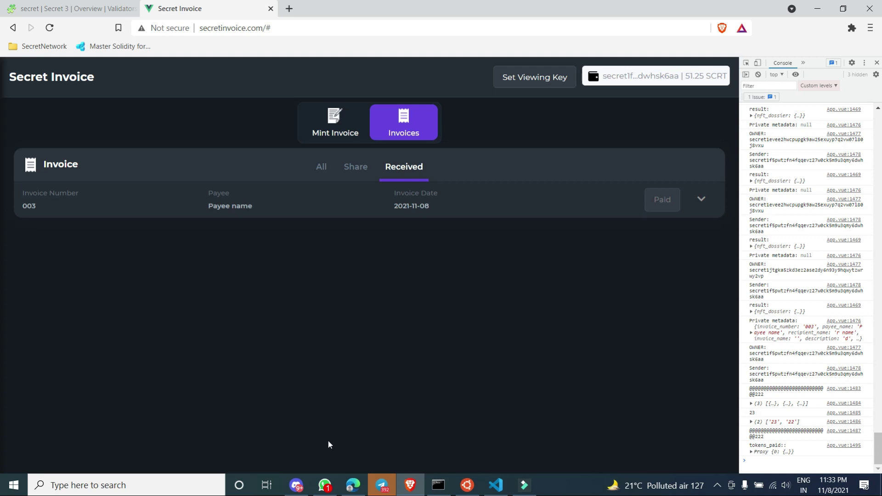
Step: Switch to Discord and bring up the meeting-room-1 voice channel
{"action": "mouse_move", "coordinate": [297, 490]}
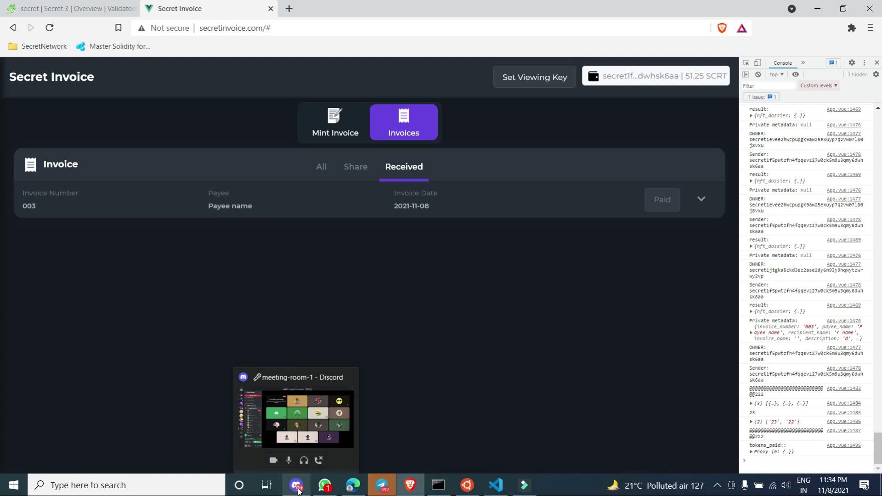
{"action": "left_click", "coordinate": [306, 402]}
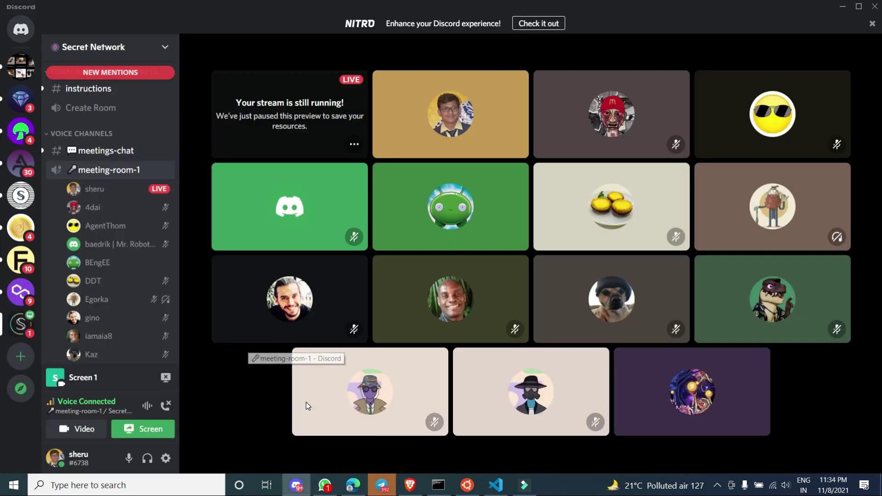